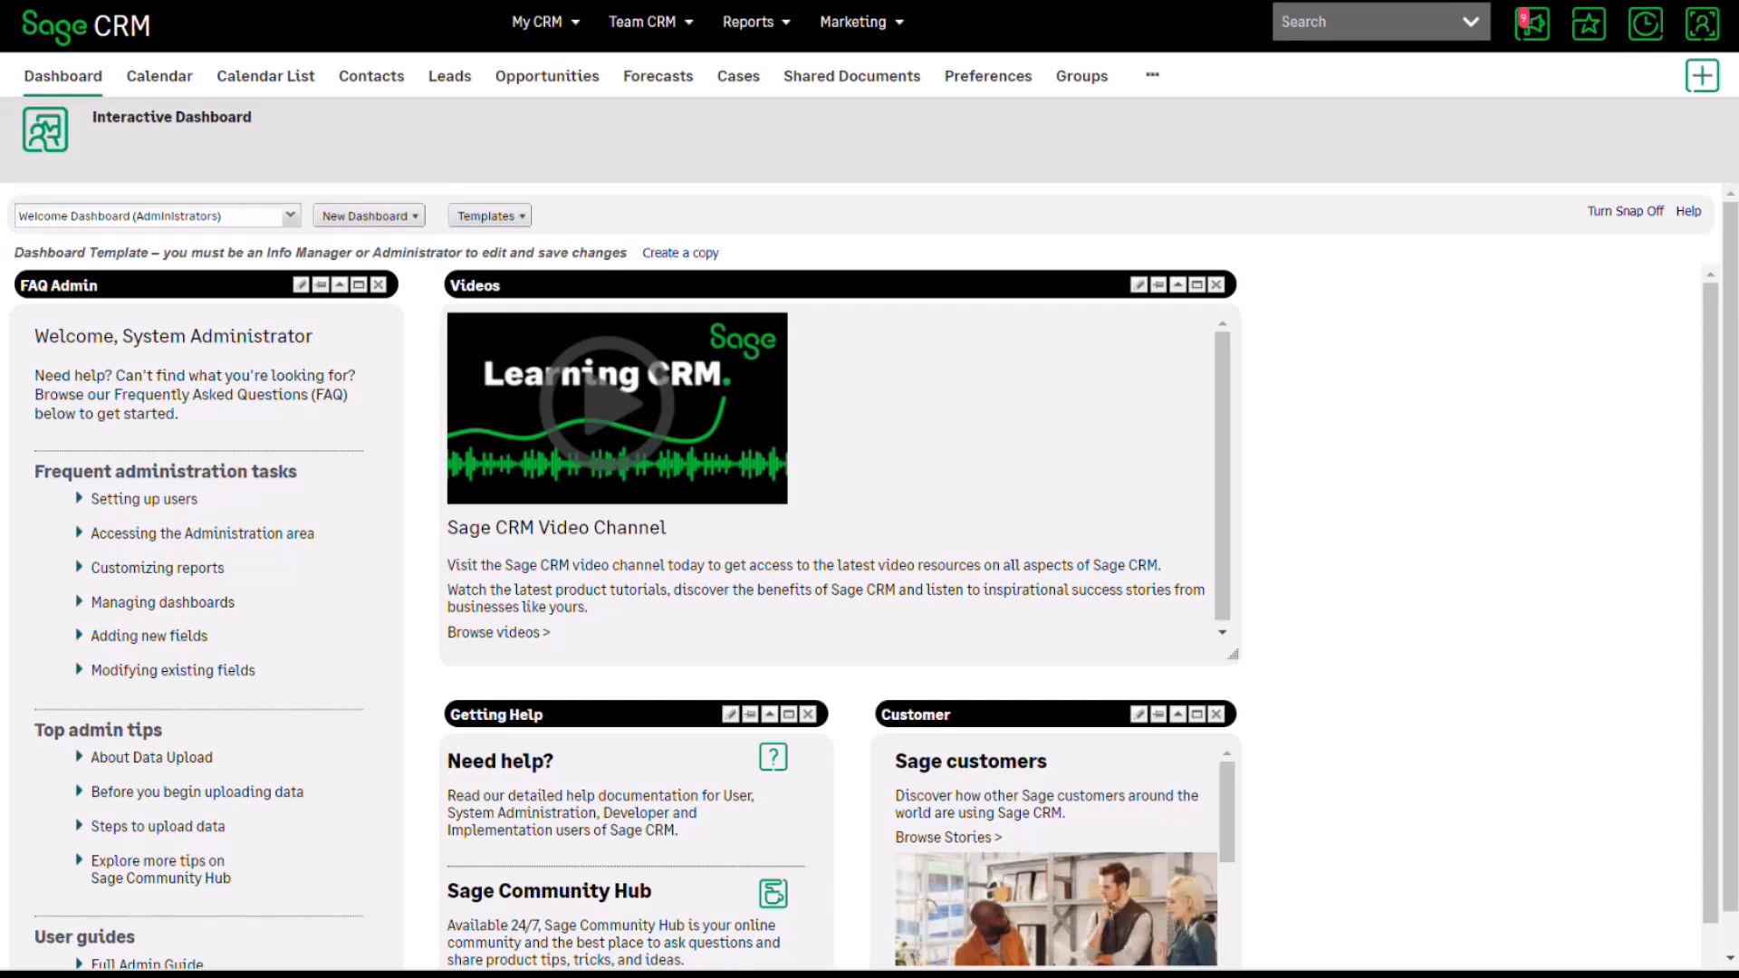
# Go to Administration > Email and Documents > Document Templates to list the shared templates.
pyautogui.moveTo(1702, 24)
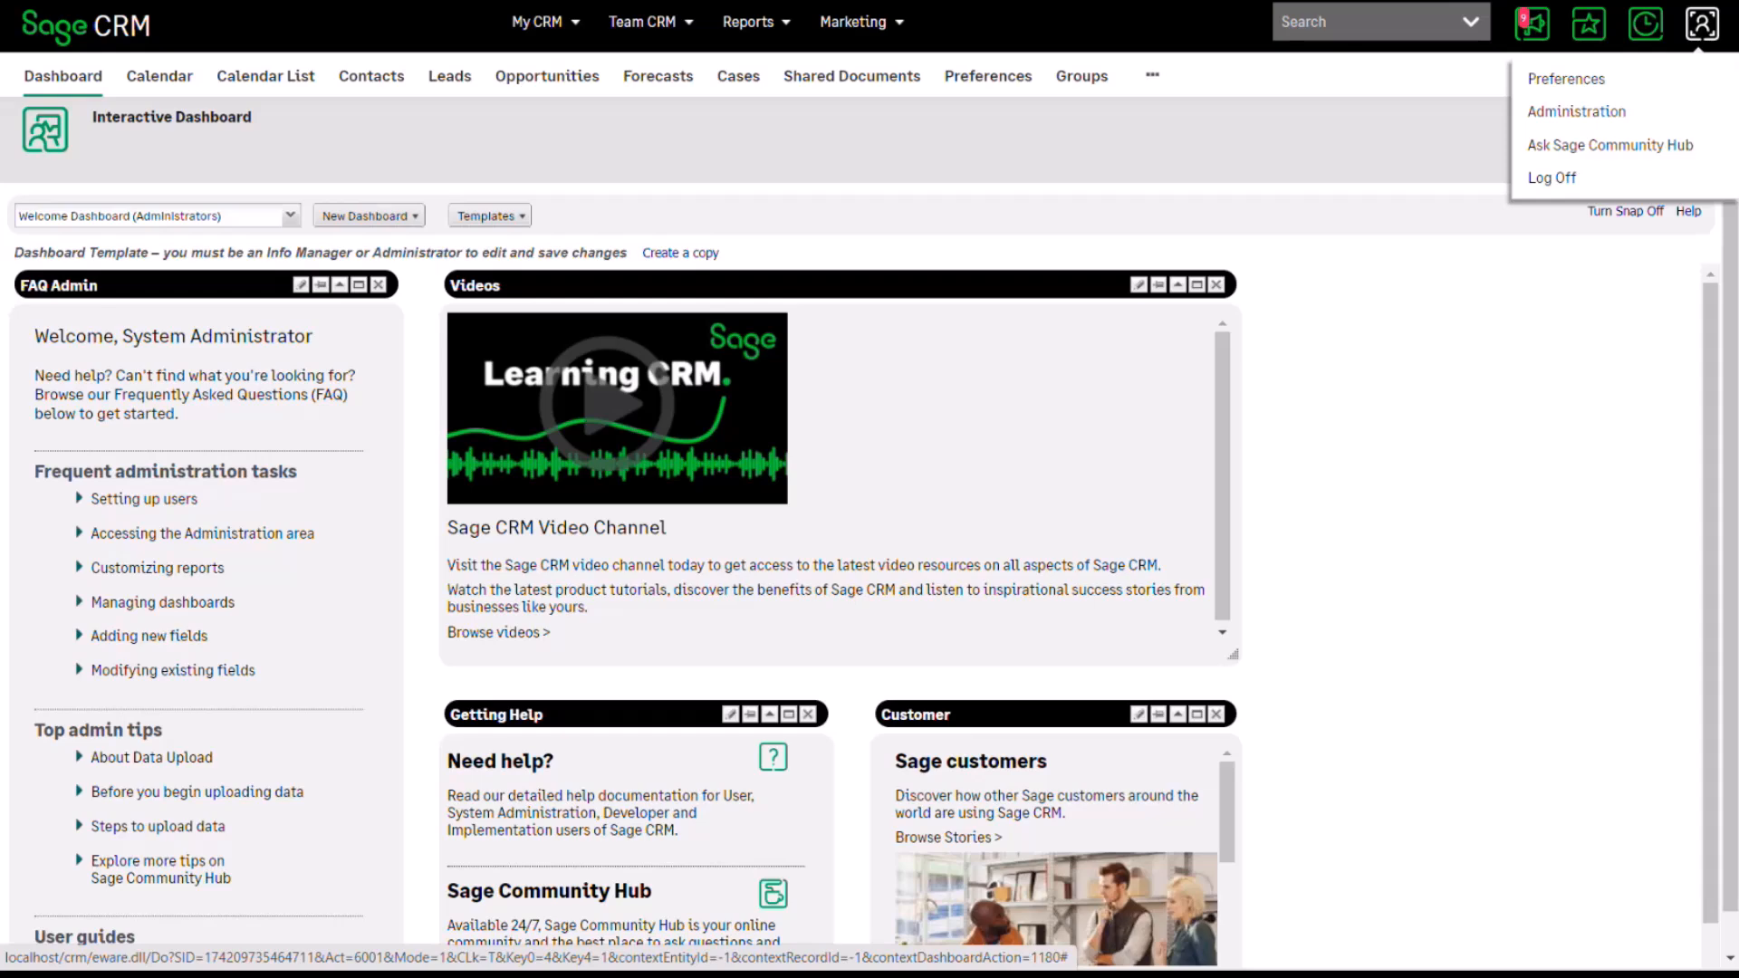
pyautogui.click(1576, 113)
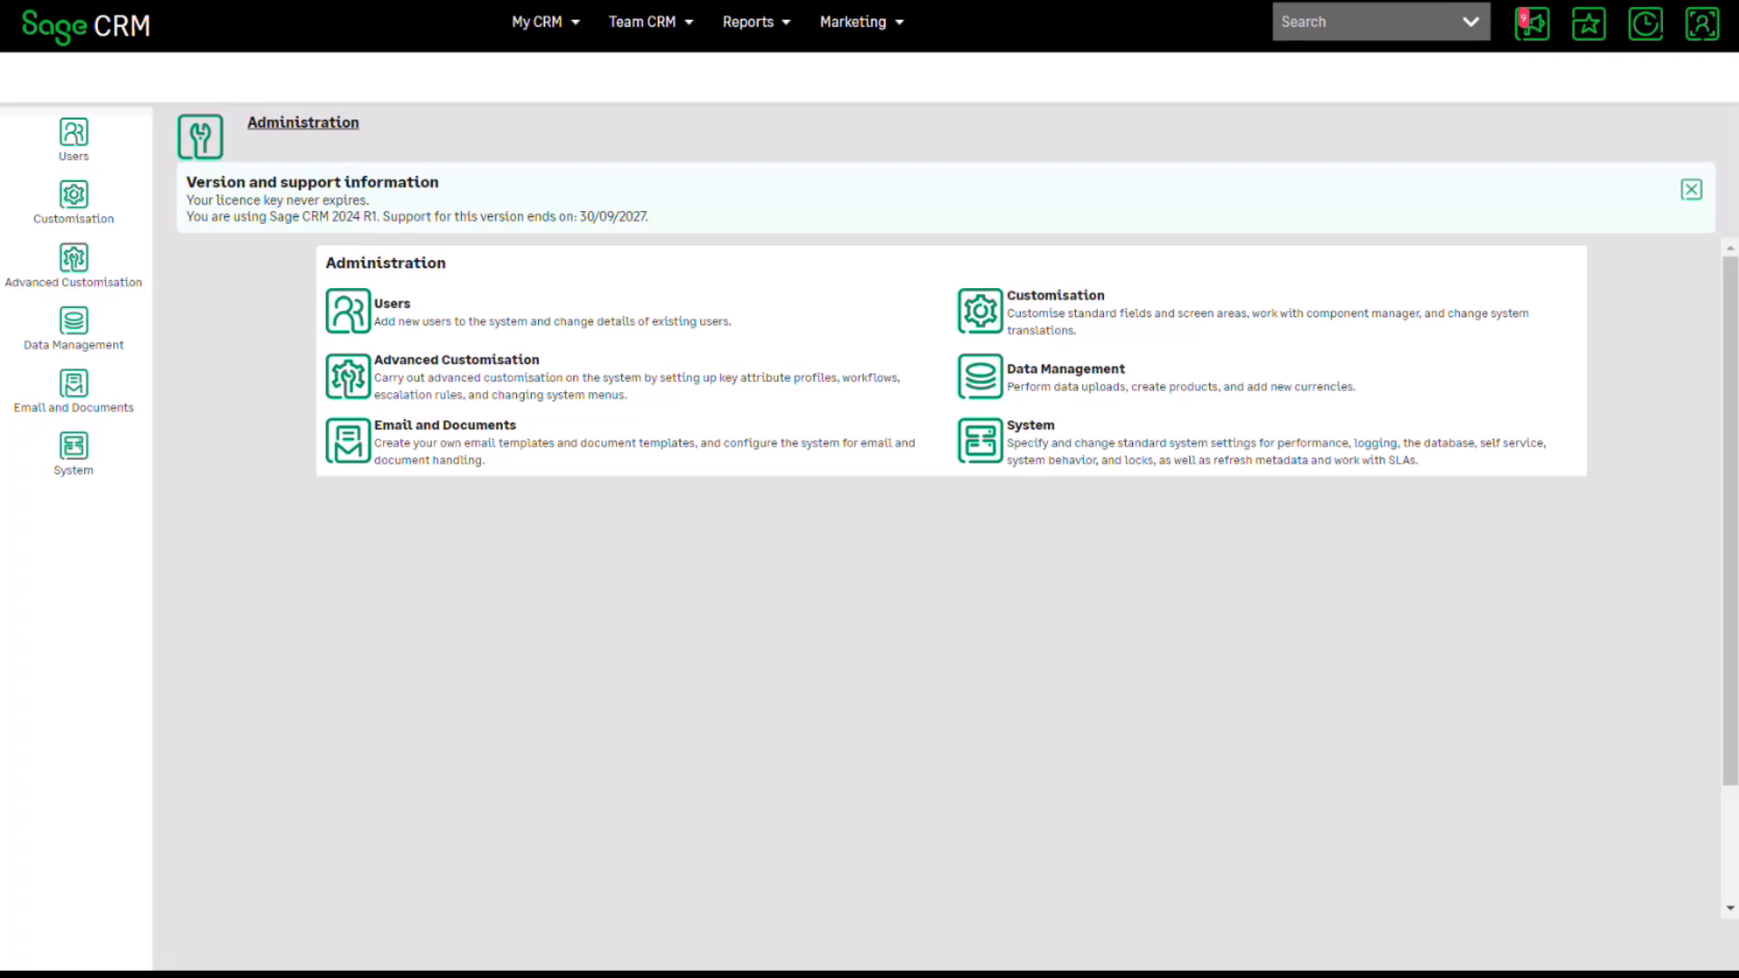
pyautogui.click(445, 425)
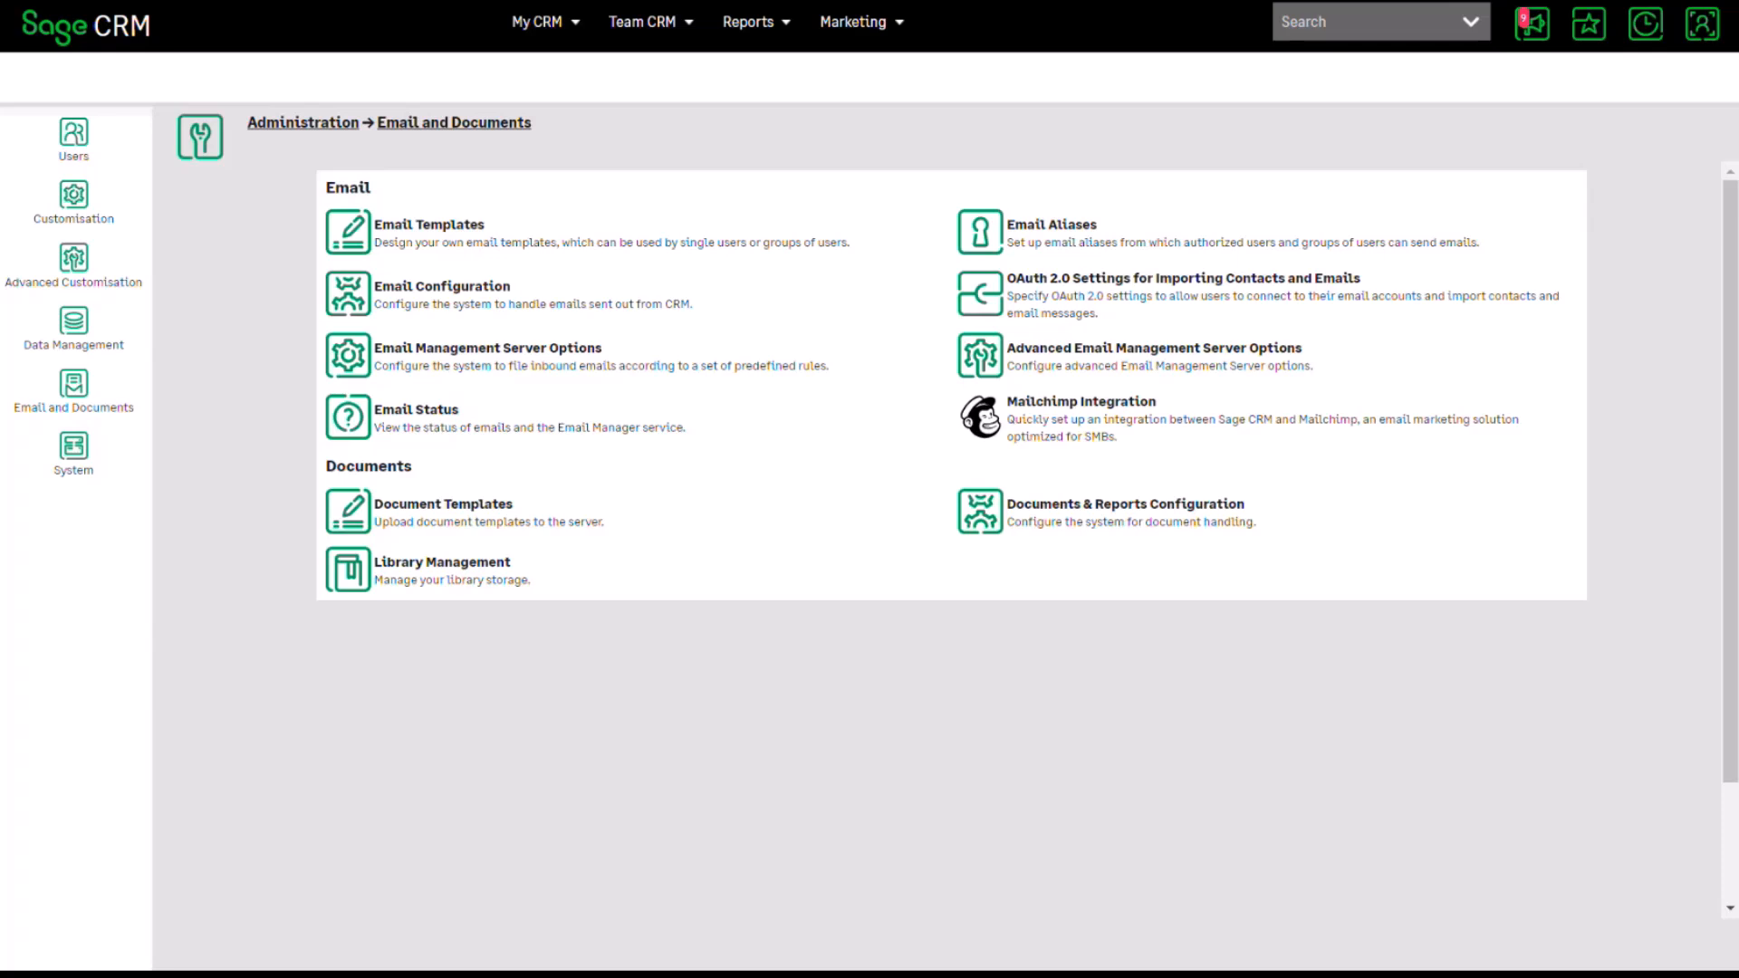
pyautogui.click(443, 505)
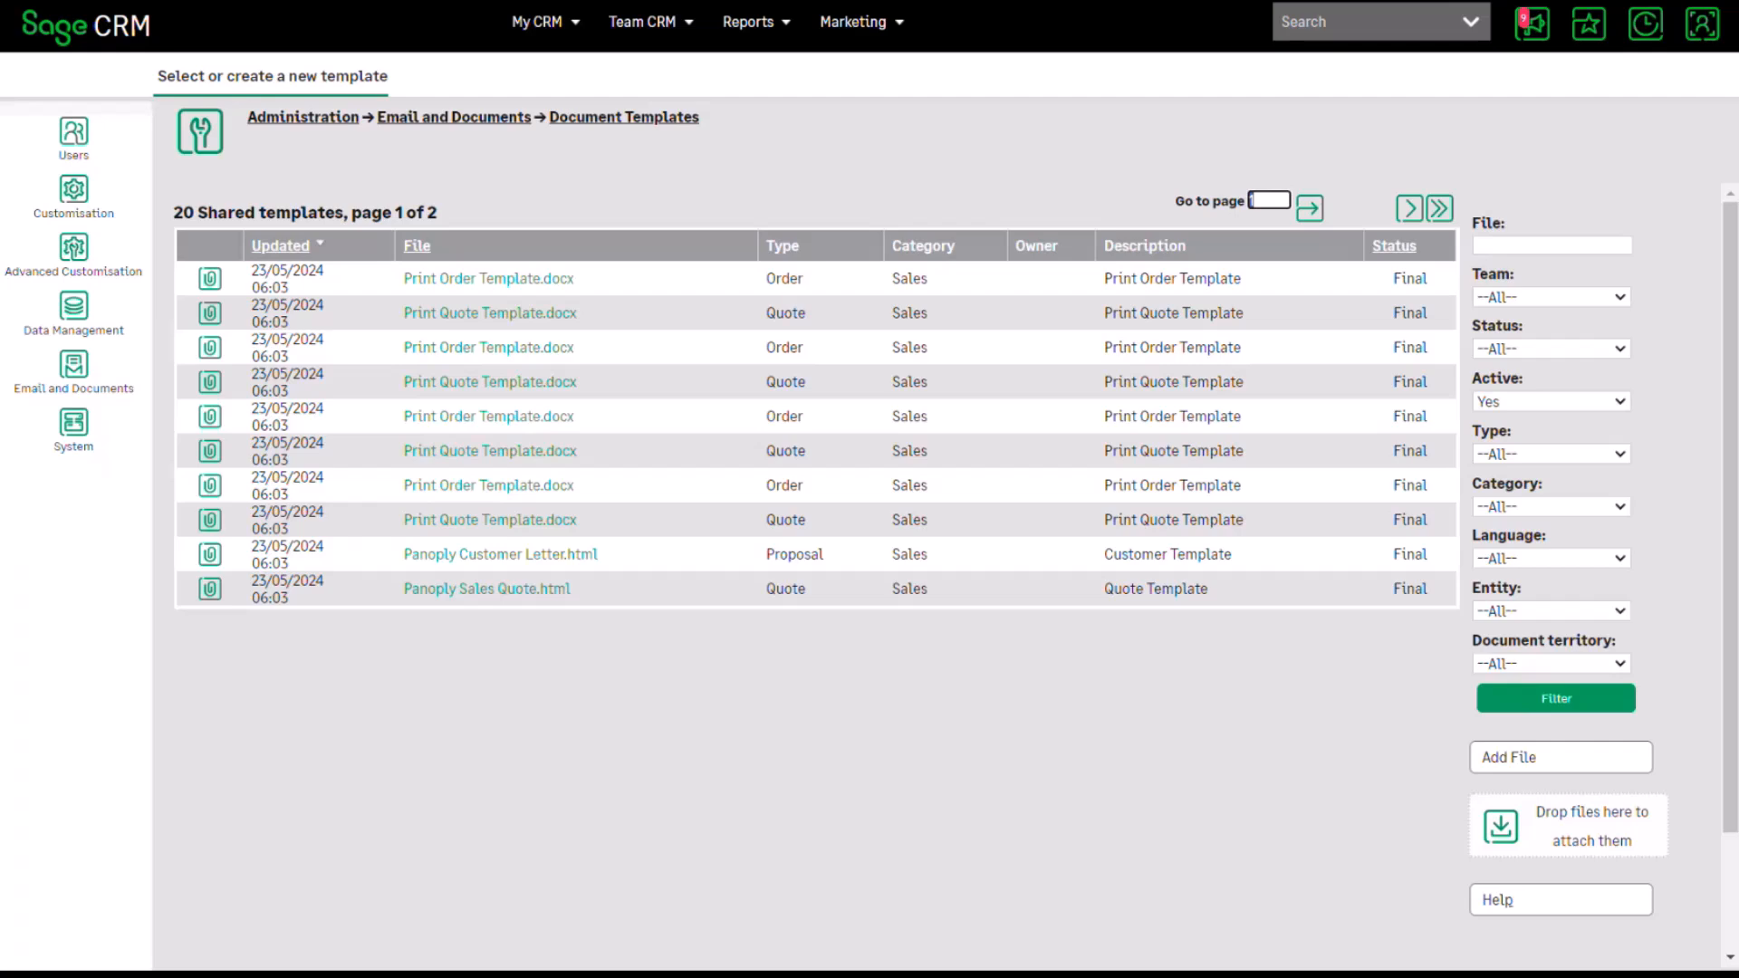
# Filter templates to the Company entity and download the Panoply Brochure Cover Letter .doc.
pyautogui.click(1551, 612)
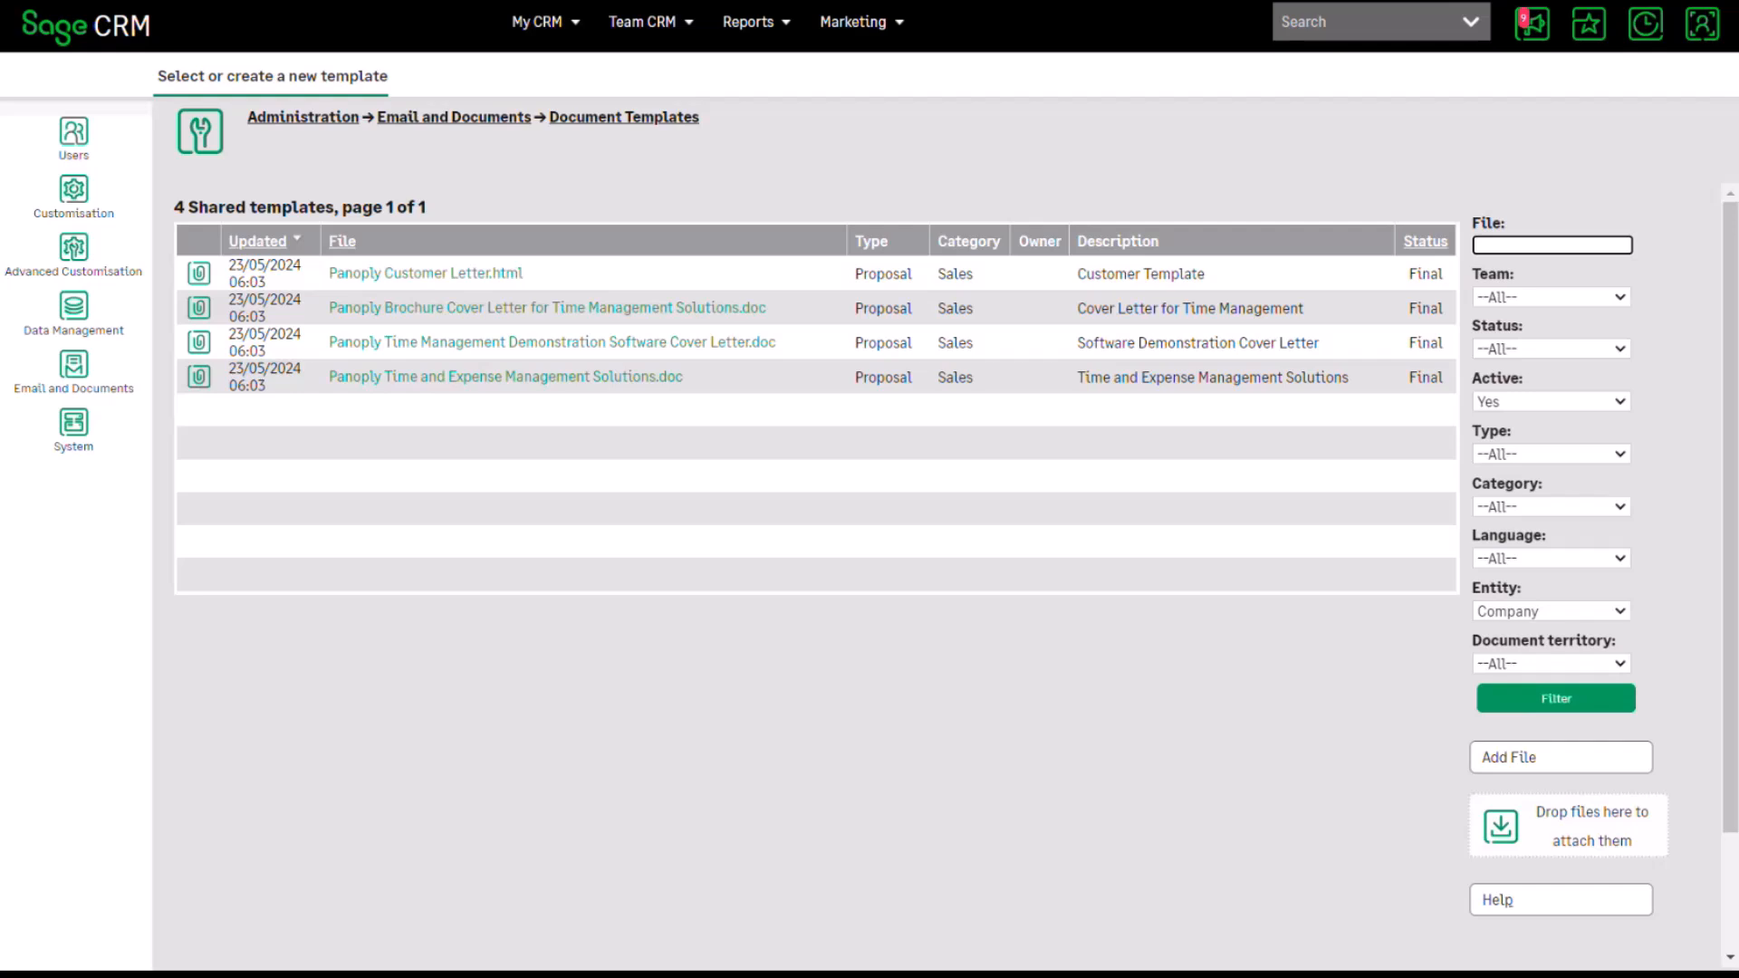
pyautogui.click(547, 308)
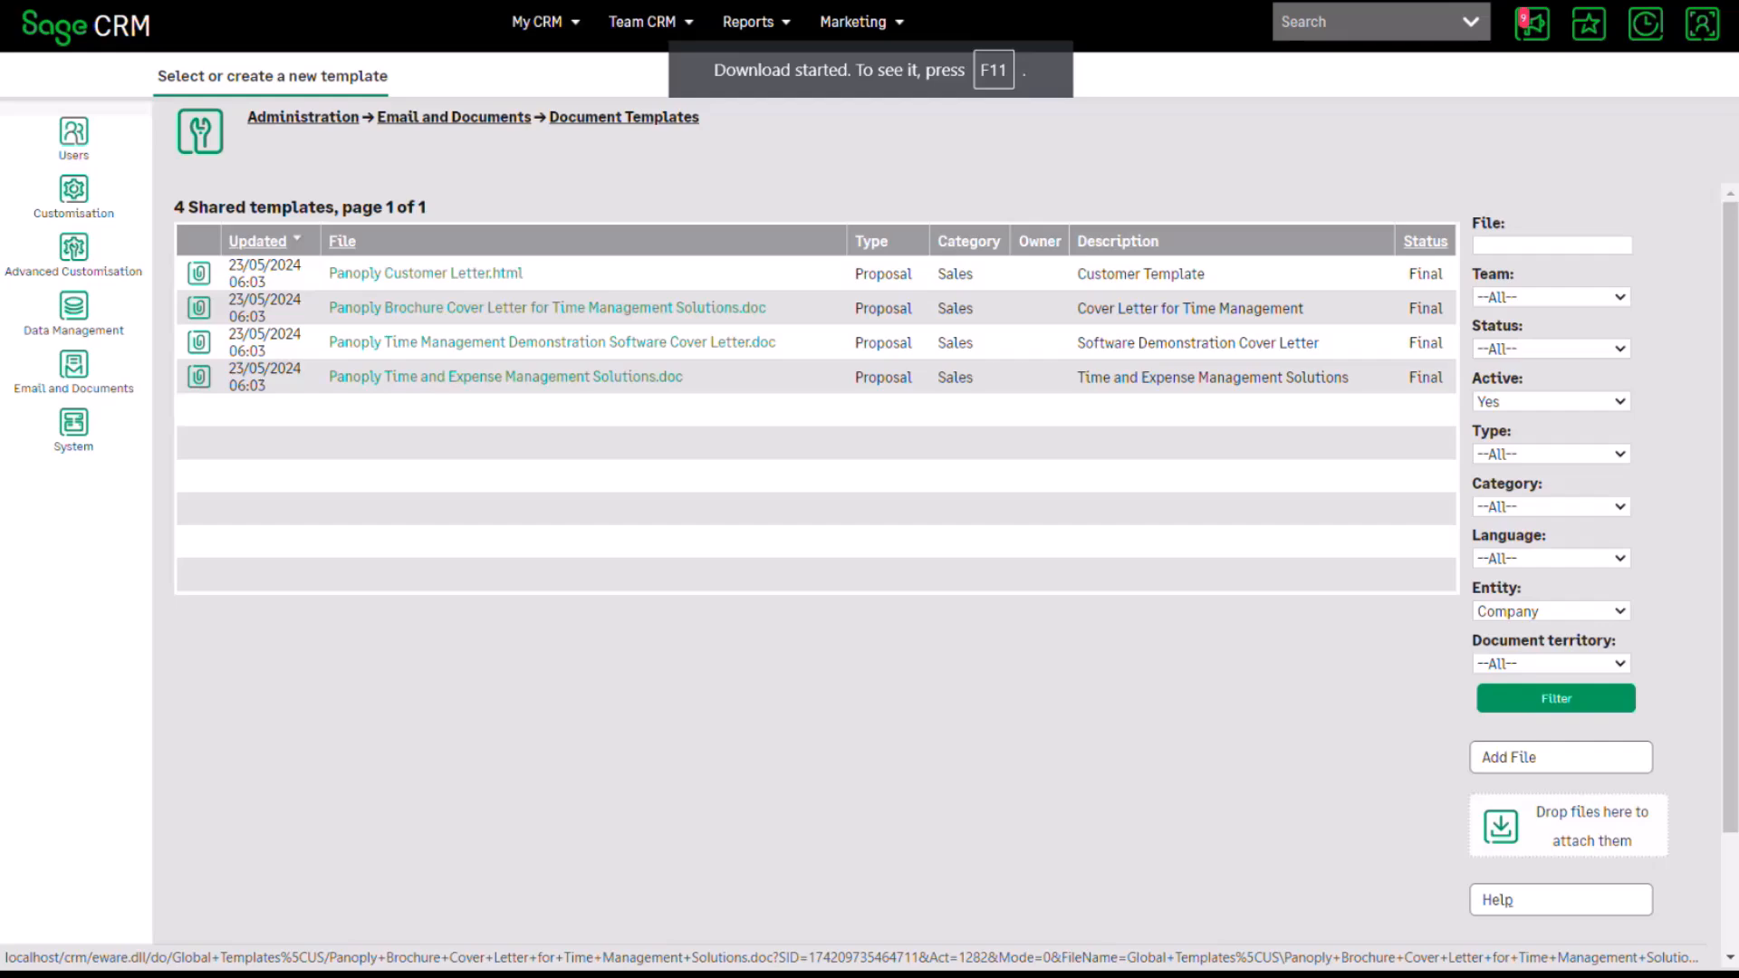
pyautogui.press('F11')
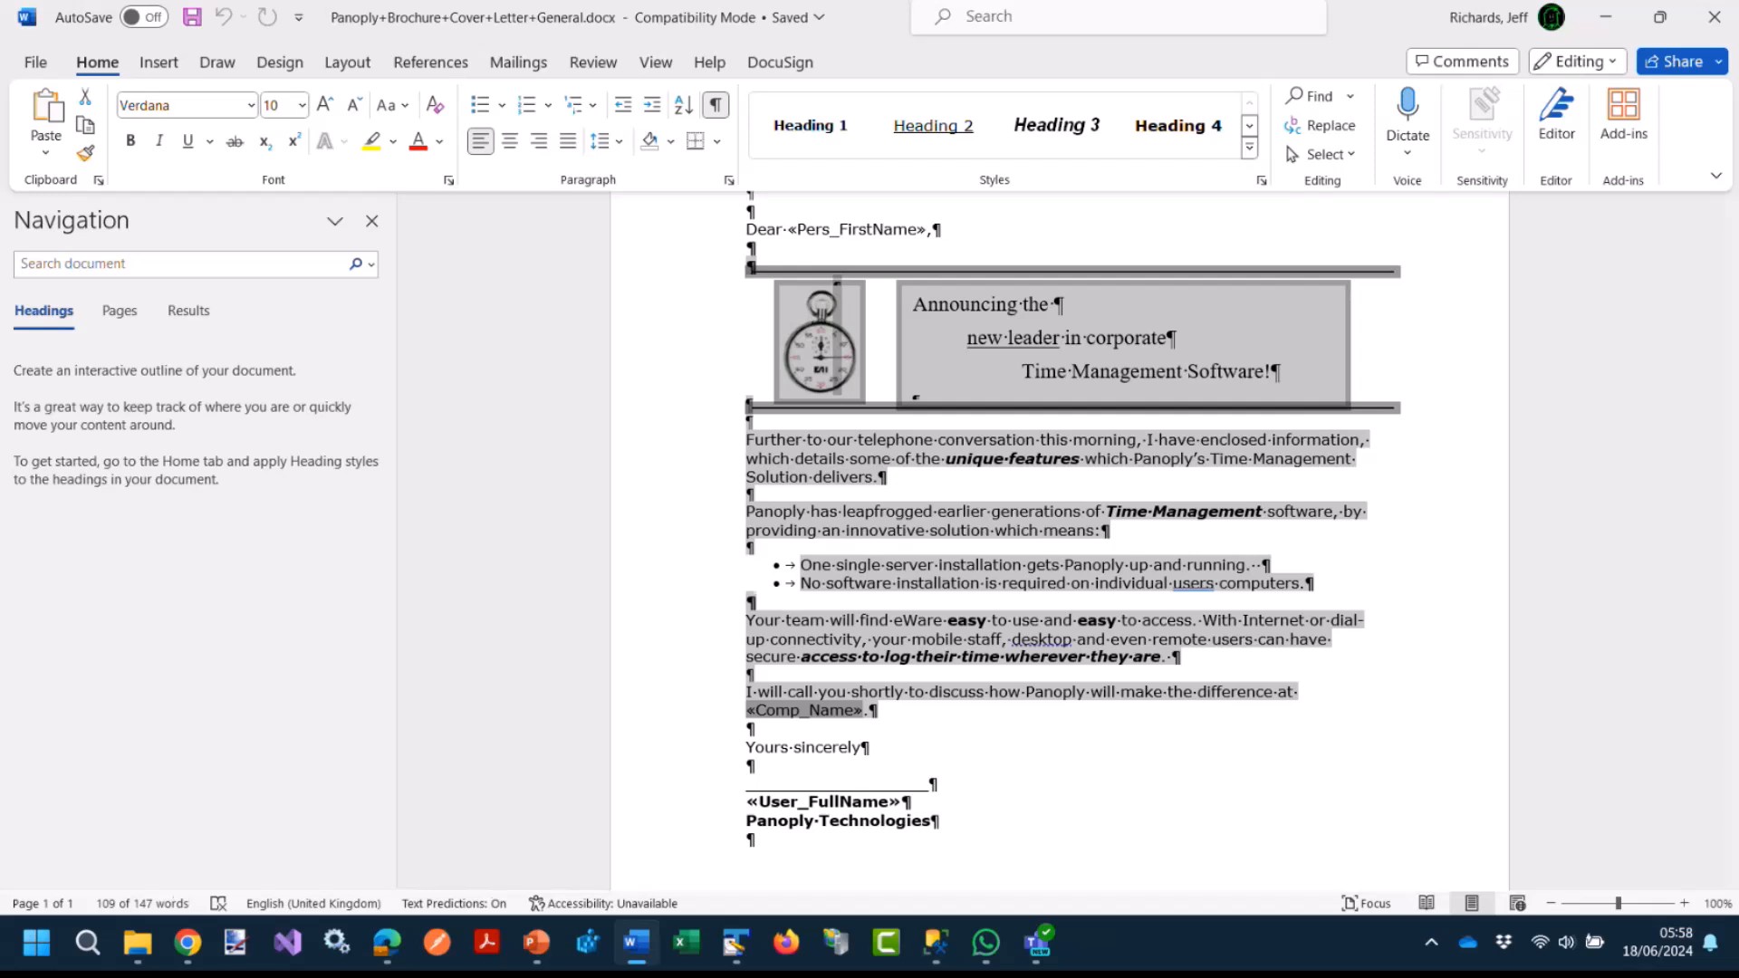
# Delete the letter's old body text and announcement table.
pyautogui.press('Delete')
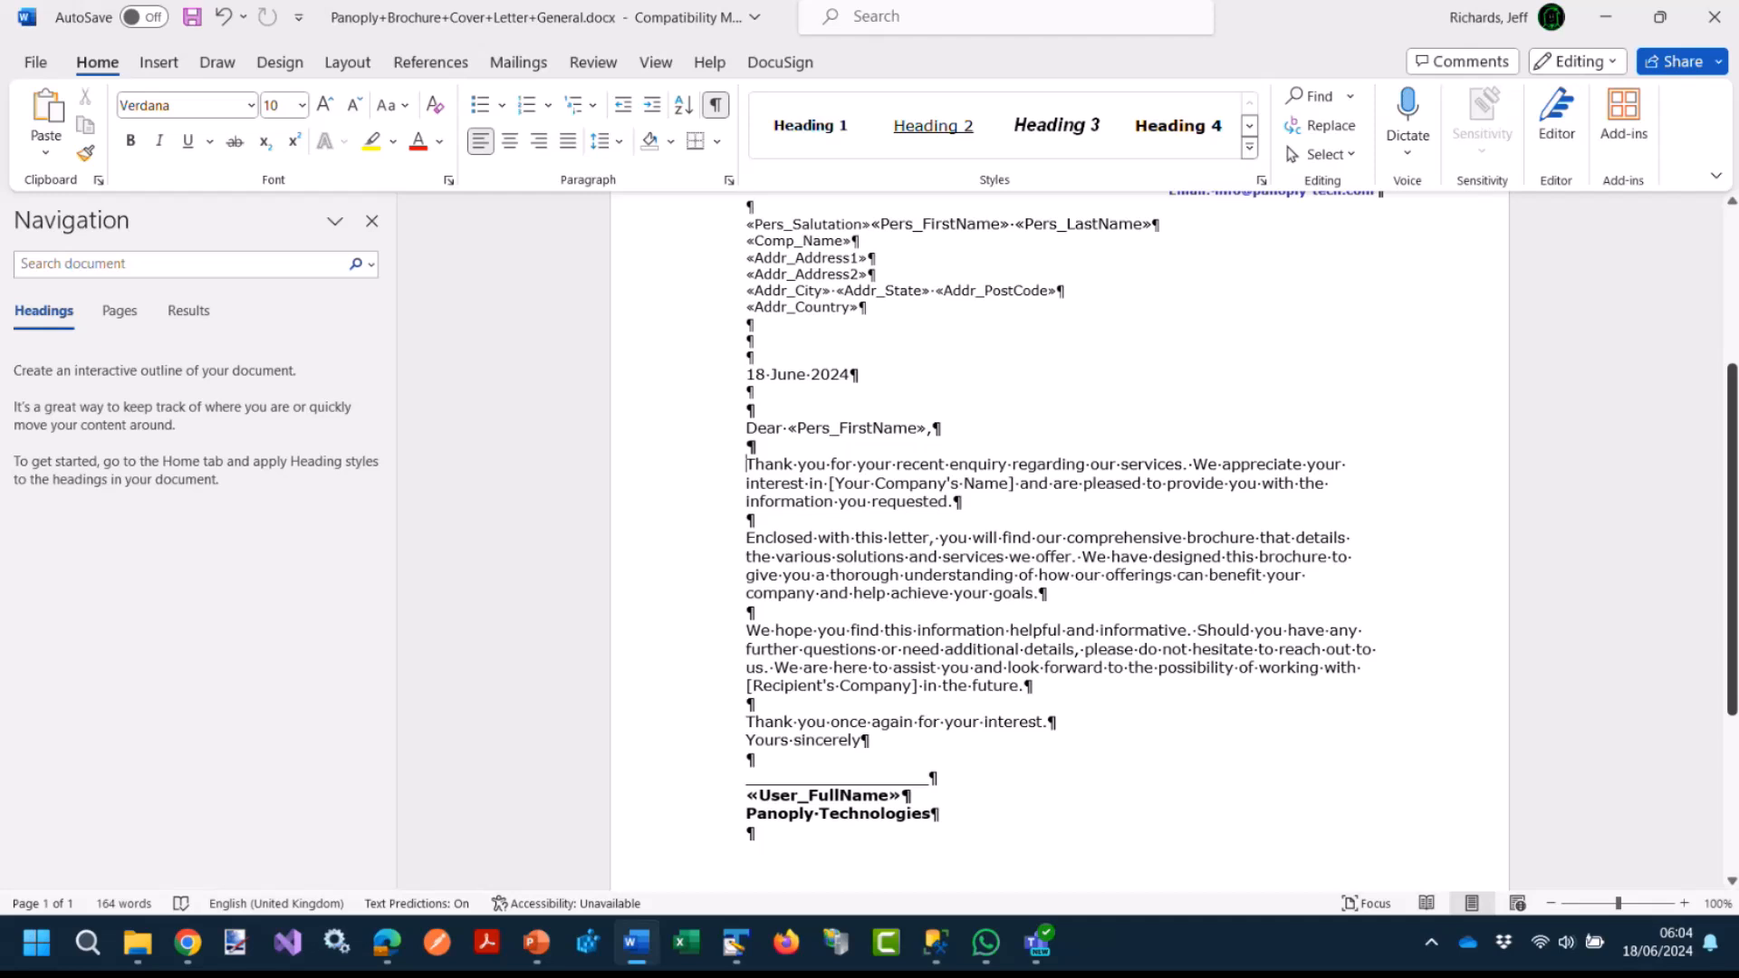
# Remove the [Your Company's Name] placeholder from the letter's first paragraph.
pyautogui.moveTo(830, 483); pyautogui.dragTo(1015, 484)
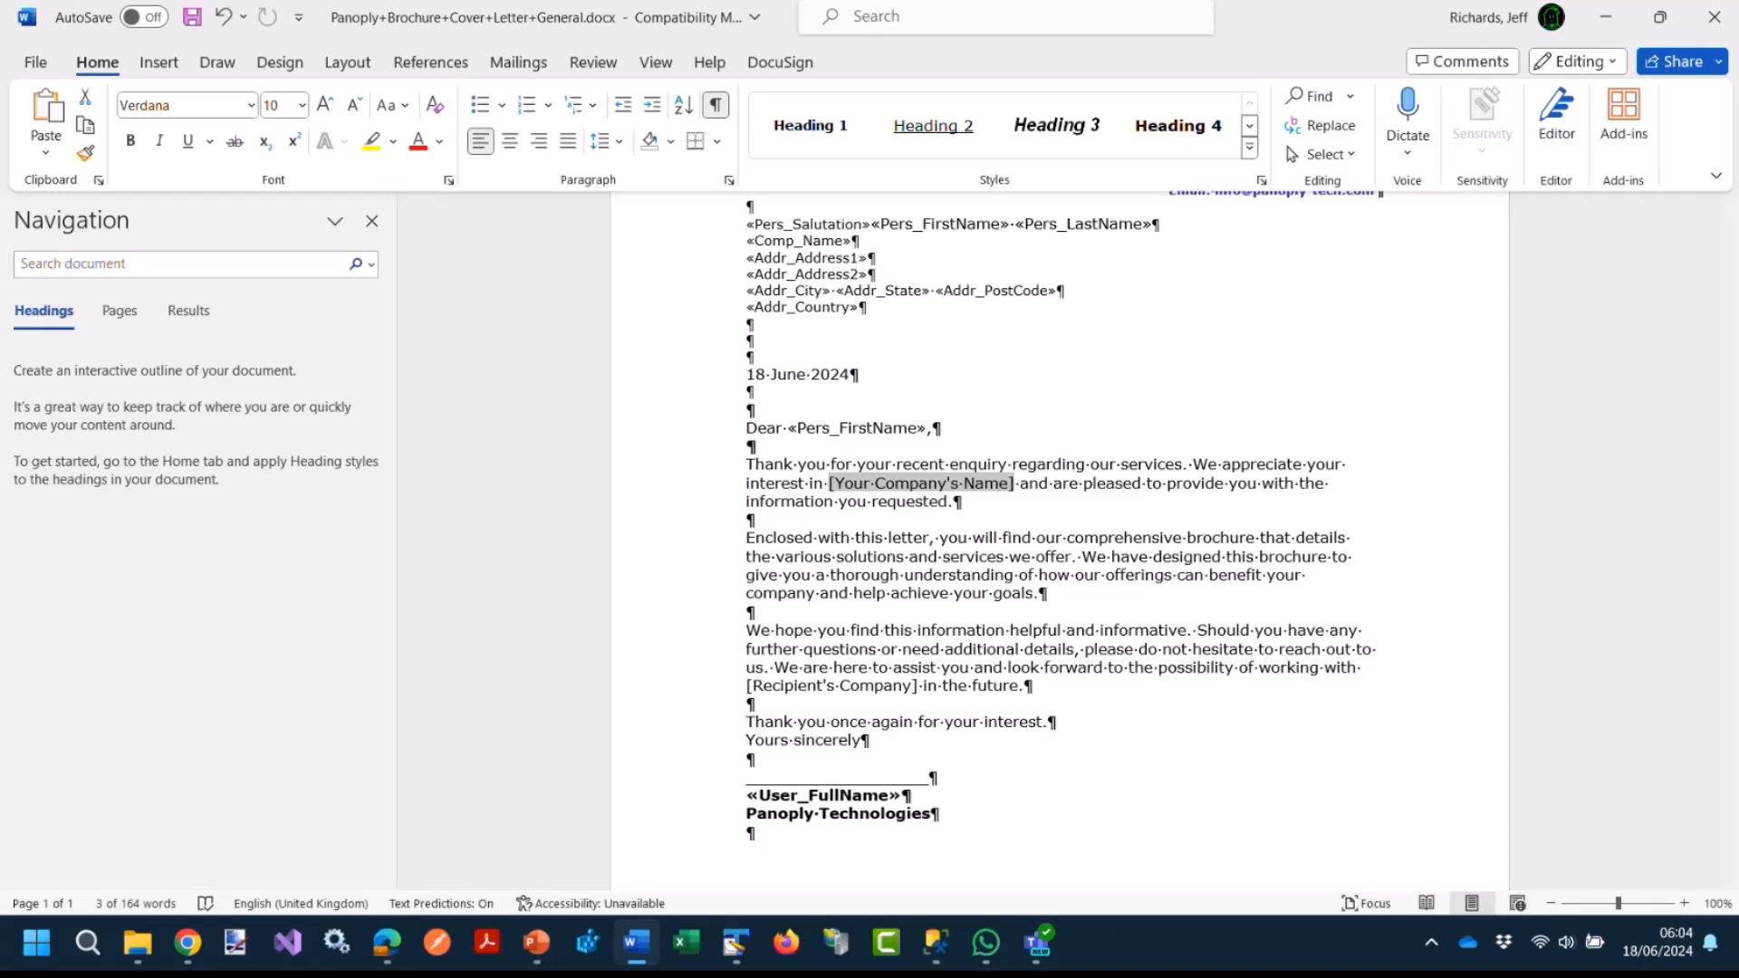
pyautogui.press('Delete')
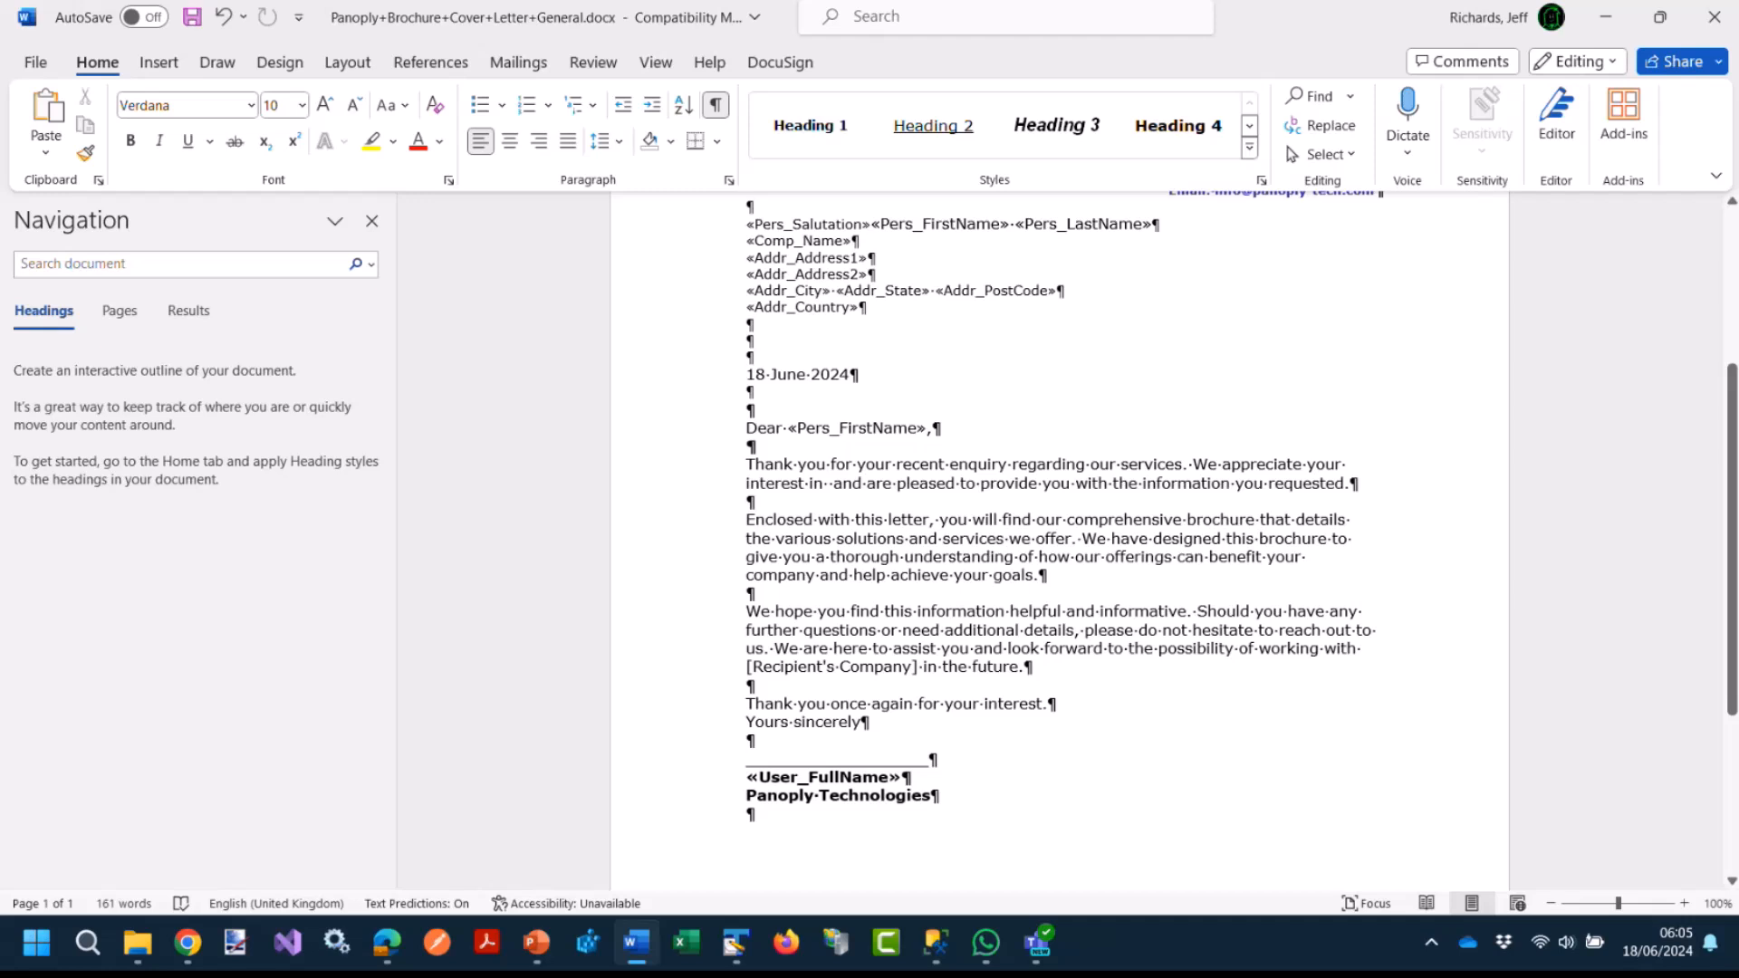
pyautogui.click(159, 63)
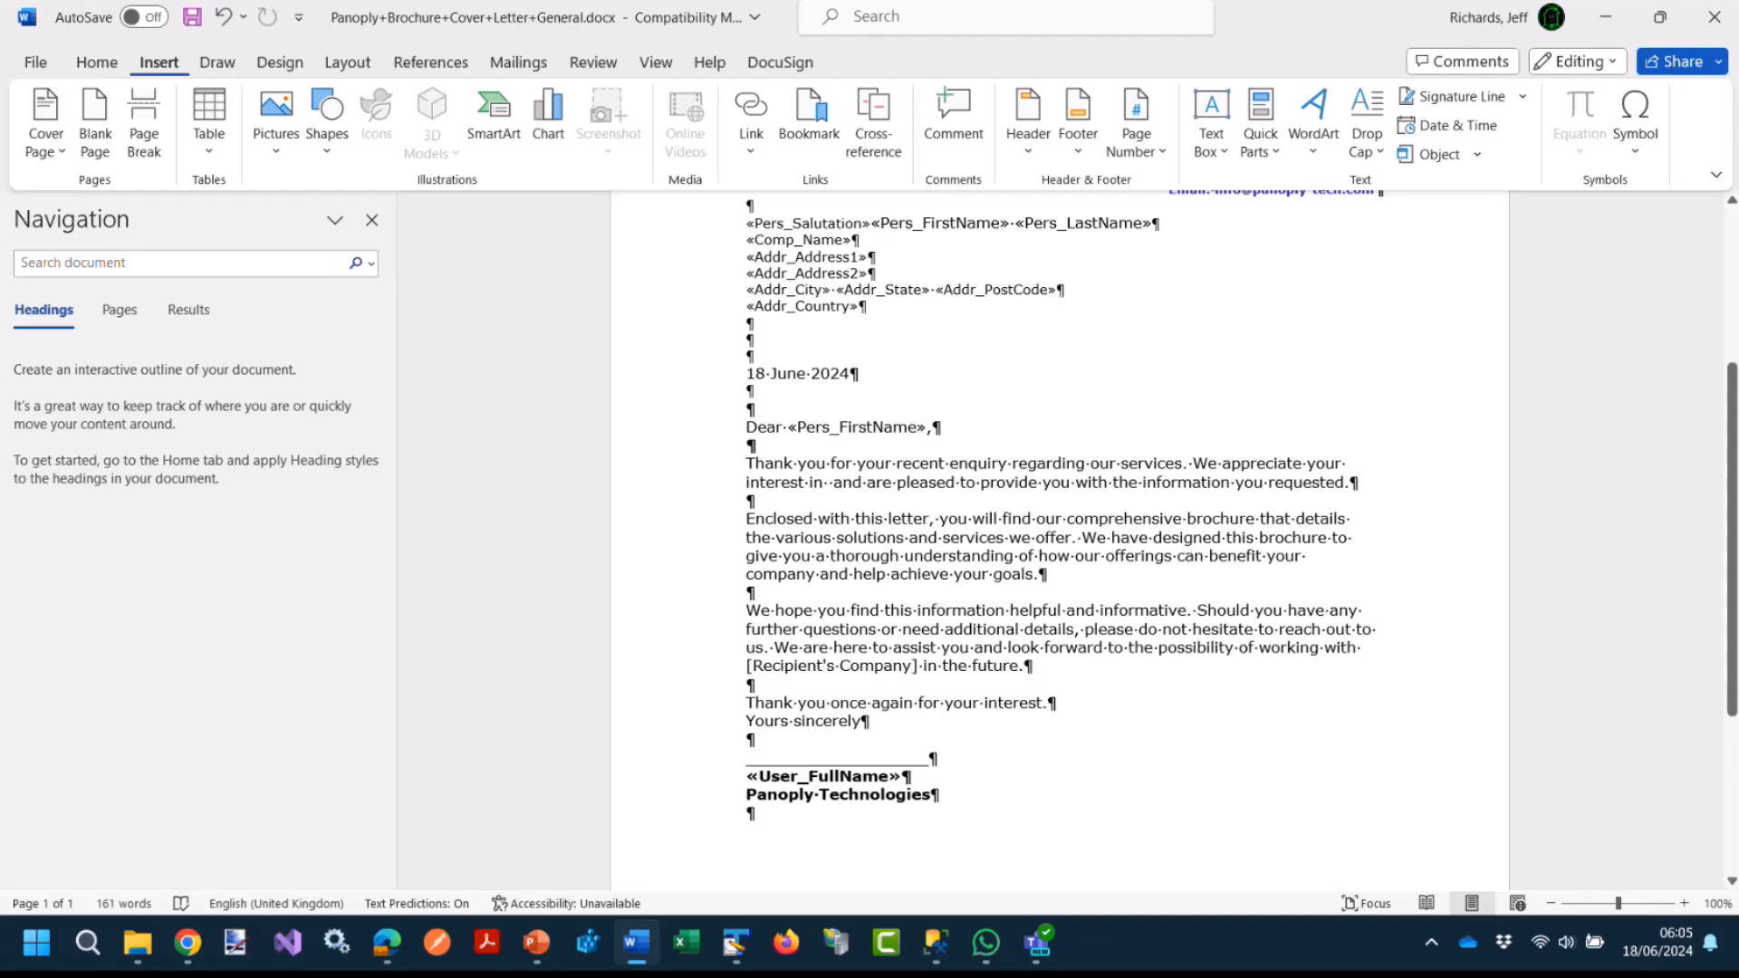
# Insert a comp_name mail merge field in place of [Recipient's Company].
pyautogui.click(1260, 135)
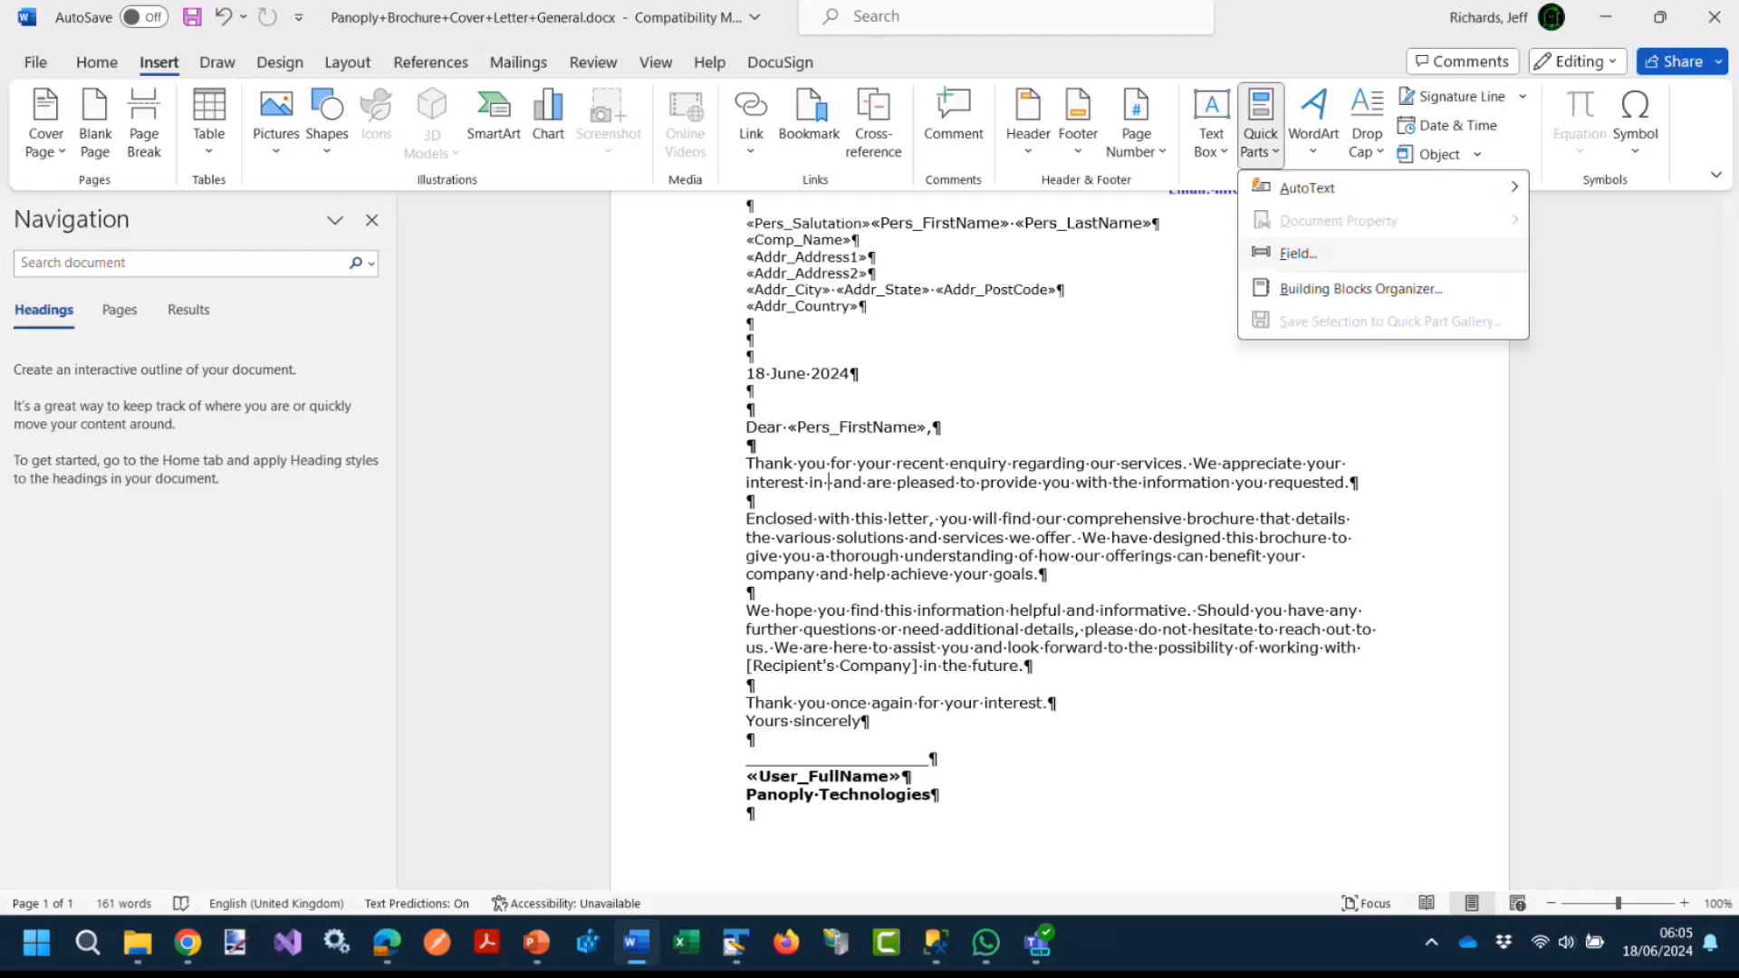
pyautogui.click(1298, 254)
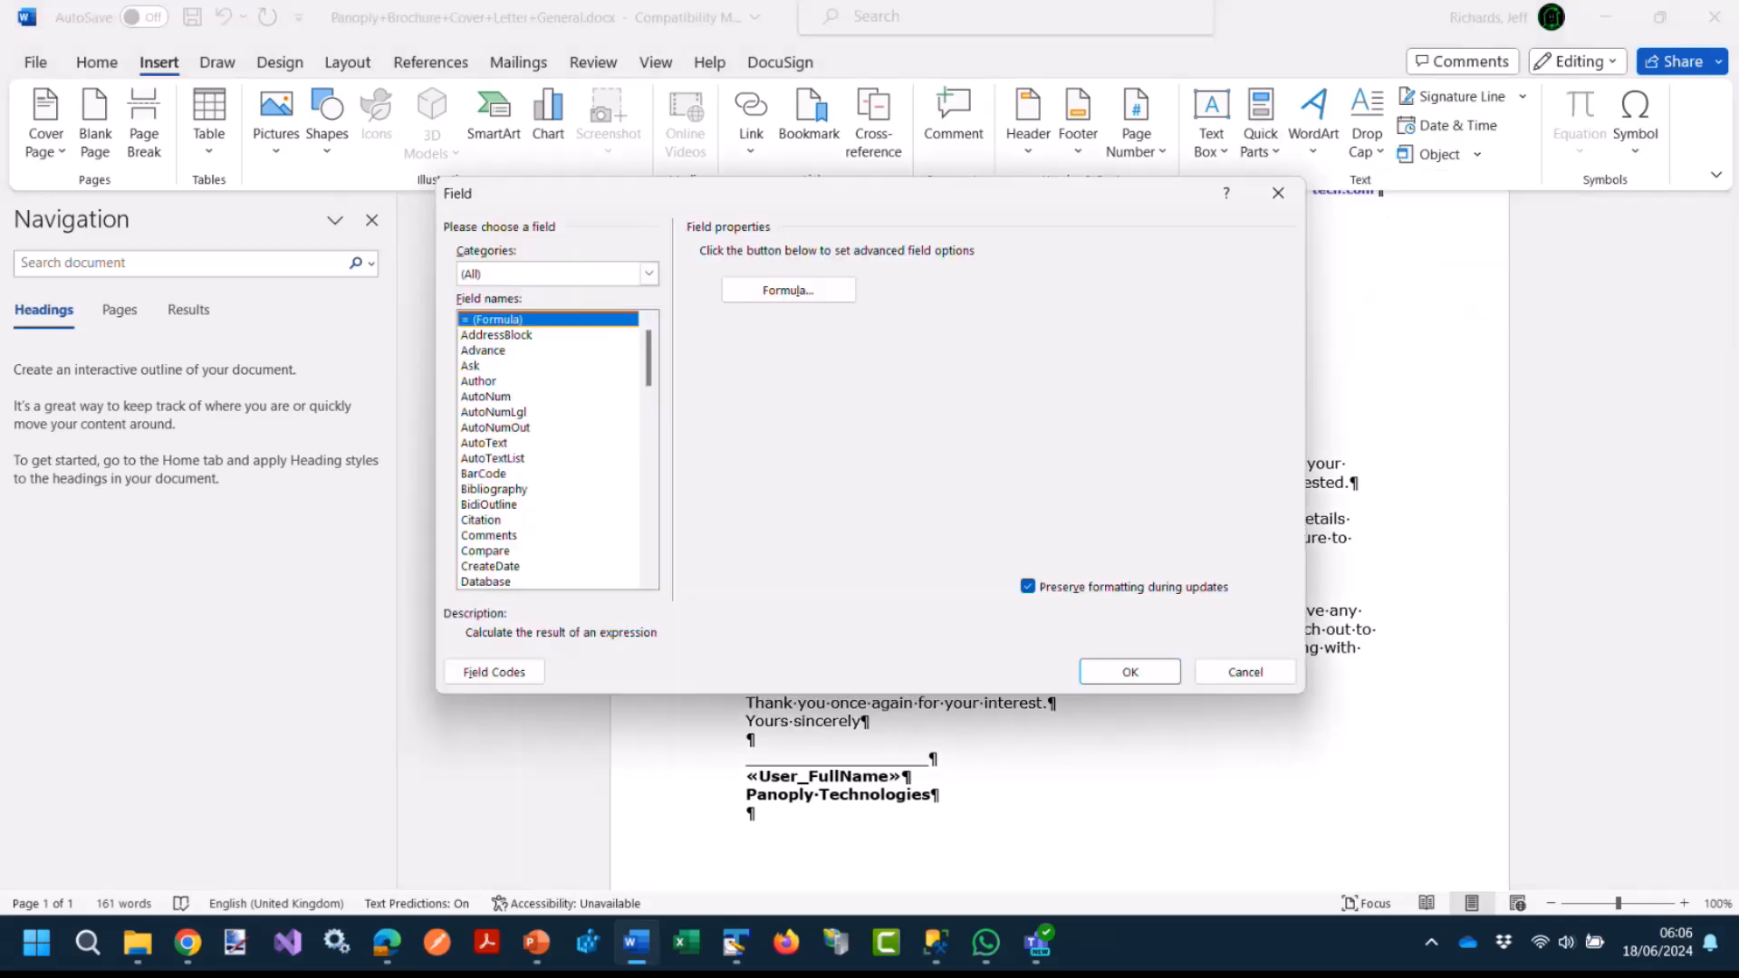
pyautogui.press('m')
pyautogui.press('m')
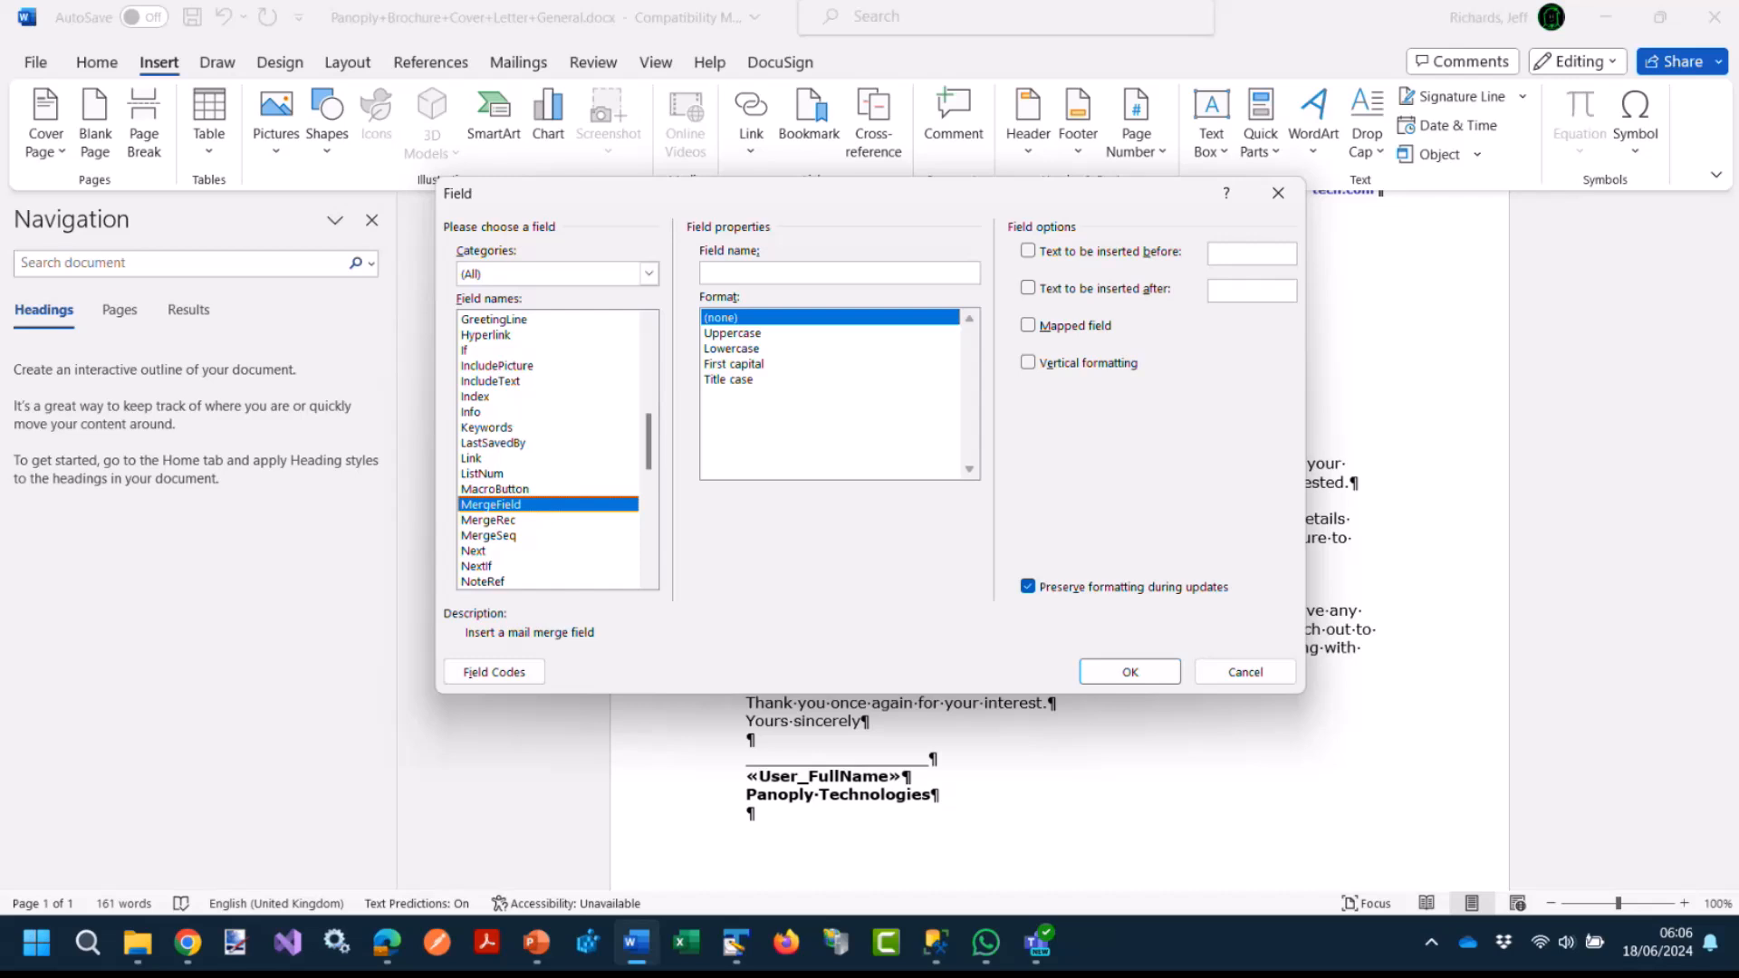
pyautogui.write('comp_name')
pyautogui.press('Return')
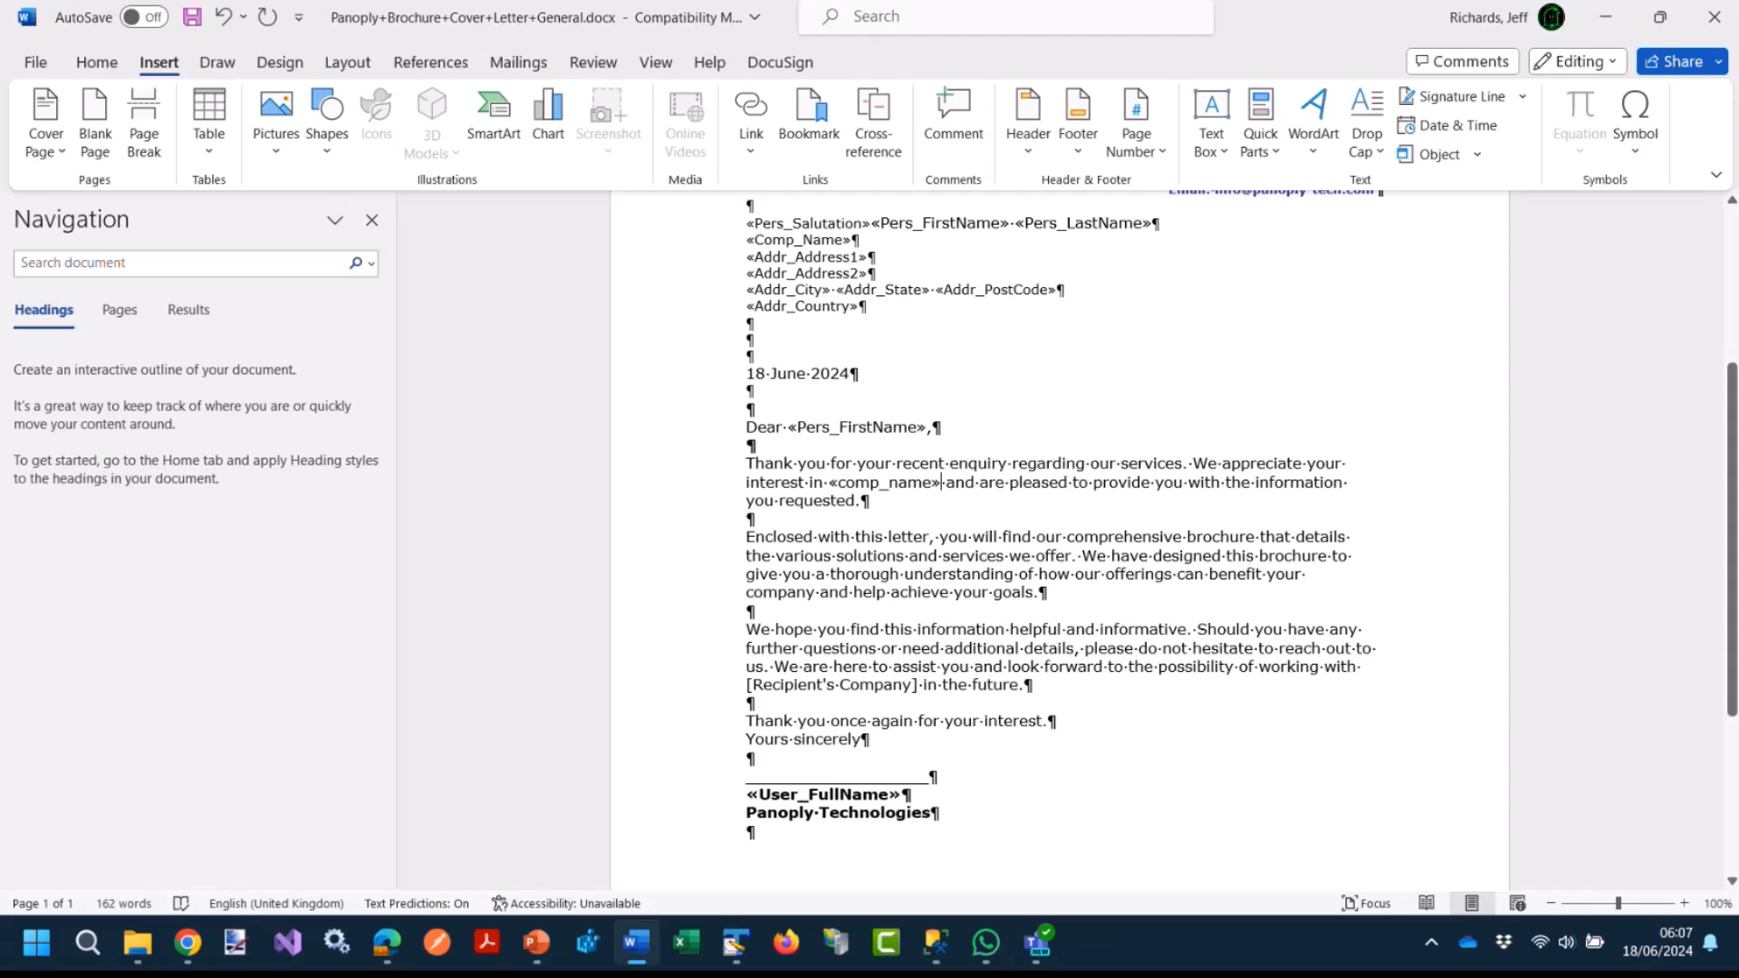
pyautogui.write('«comp_name»')
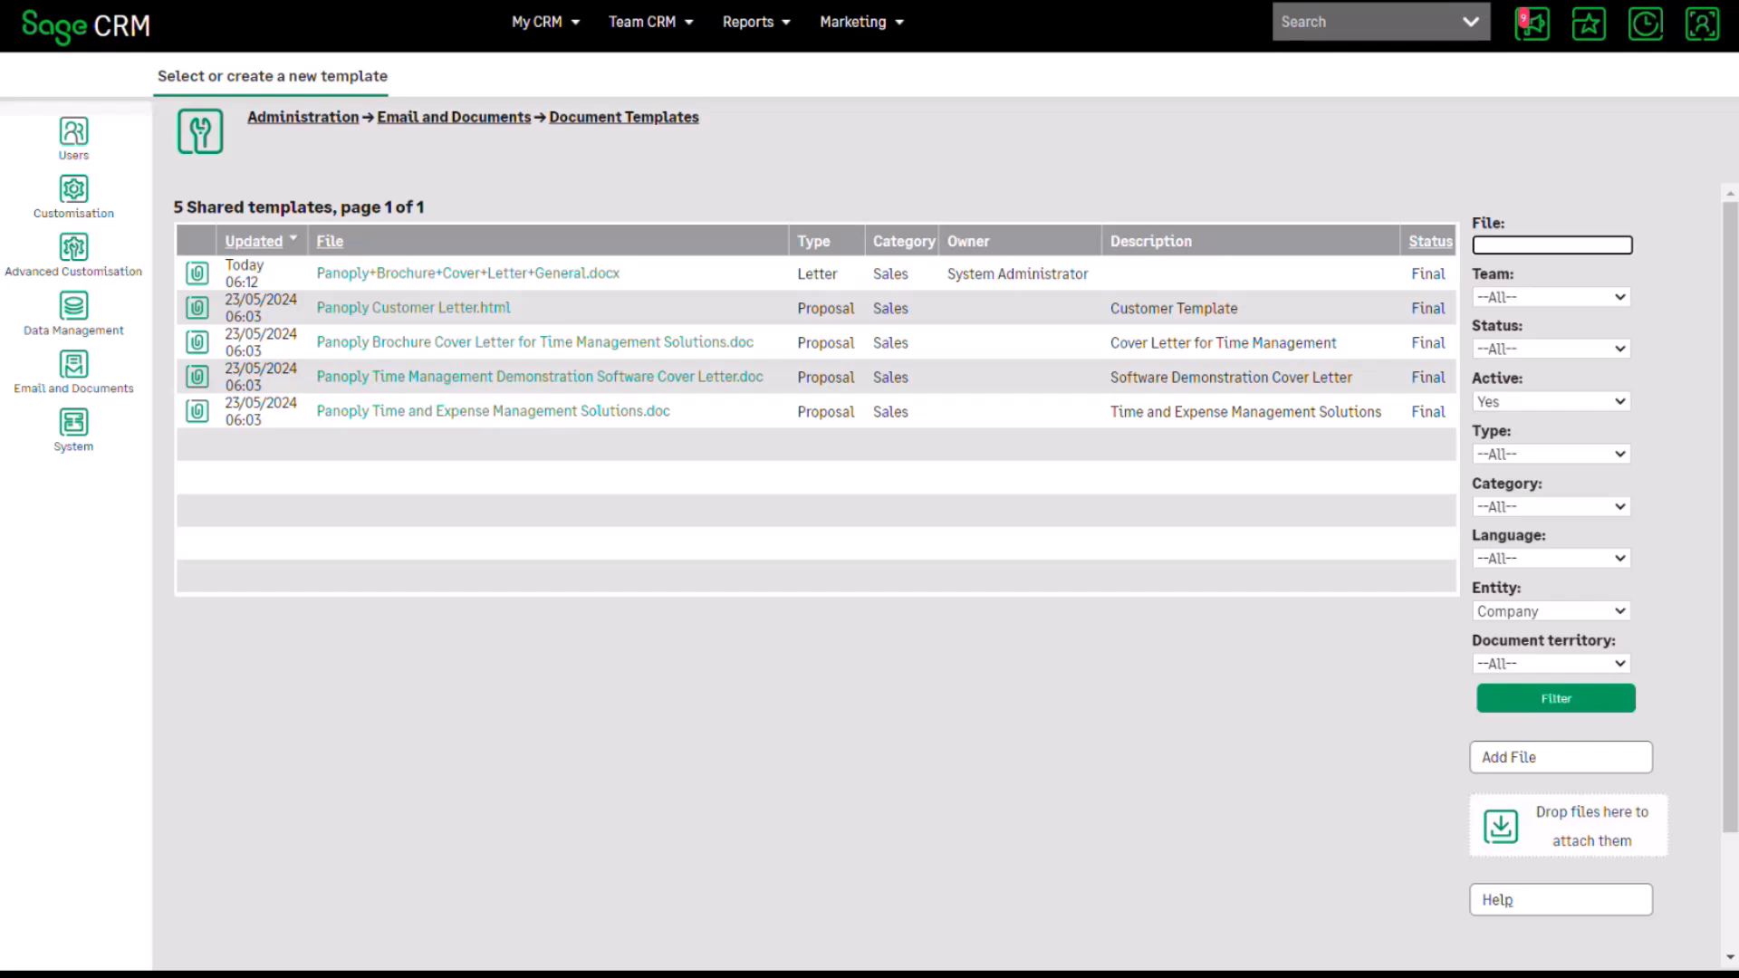
# Open Gatecom Inc. from Recent and start a Merge To Word for the company.
pyautogui.click(1646, 25)
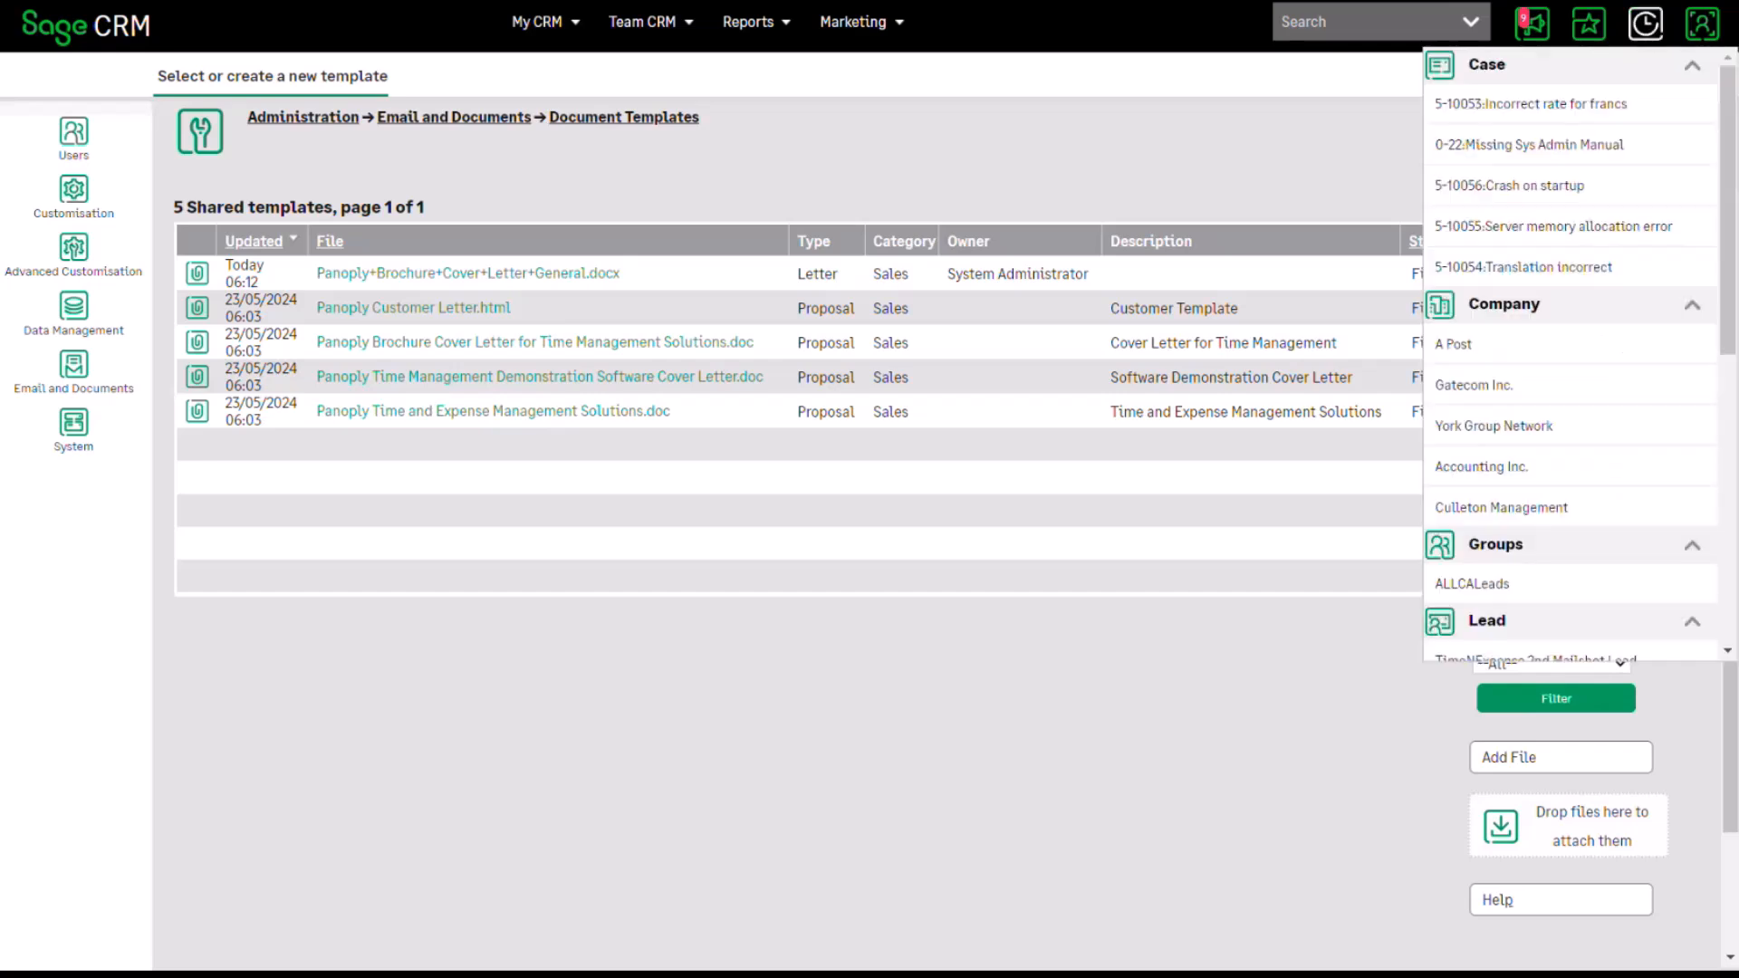
pyautogui.click(1474, 386)
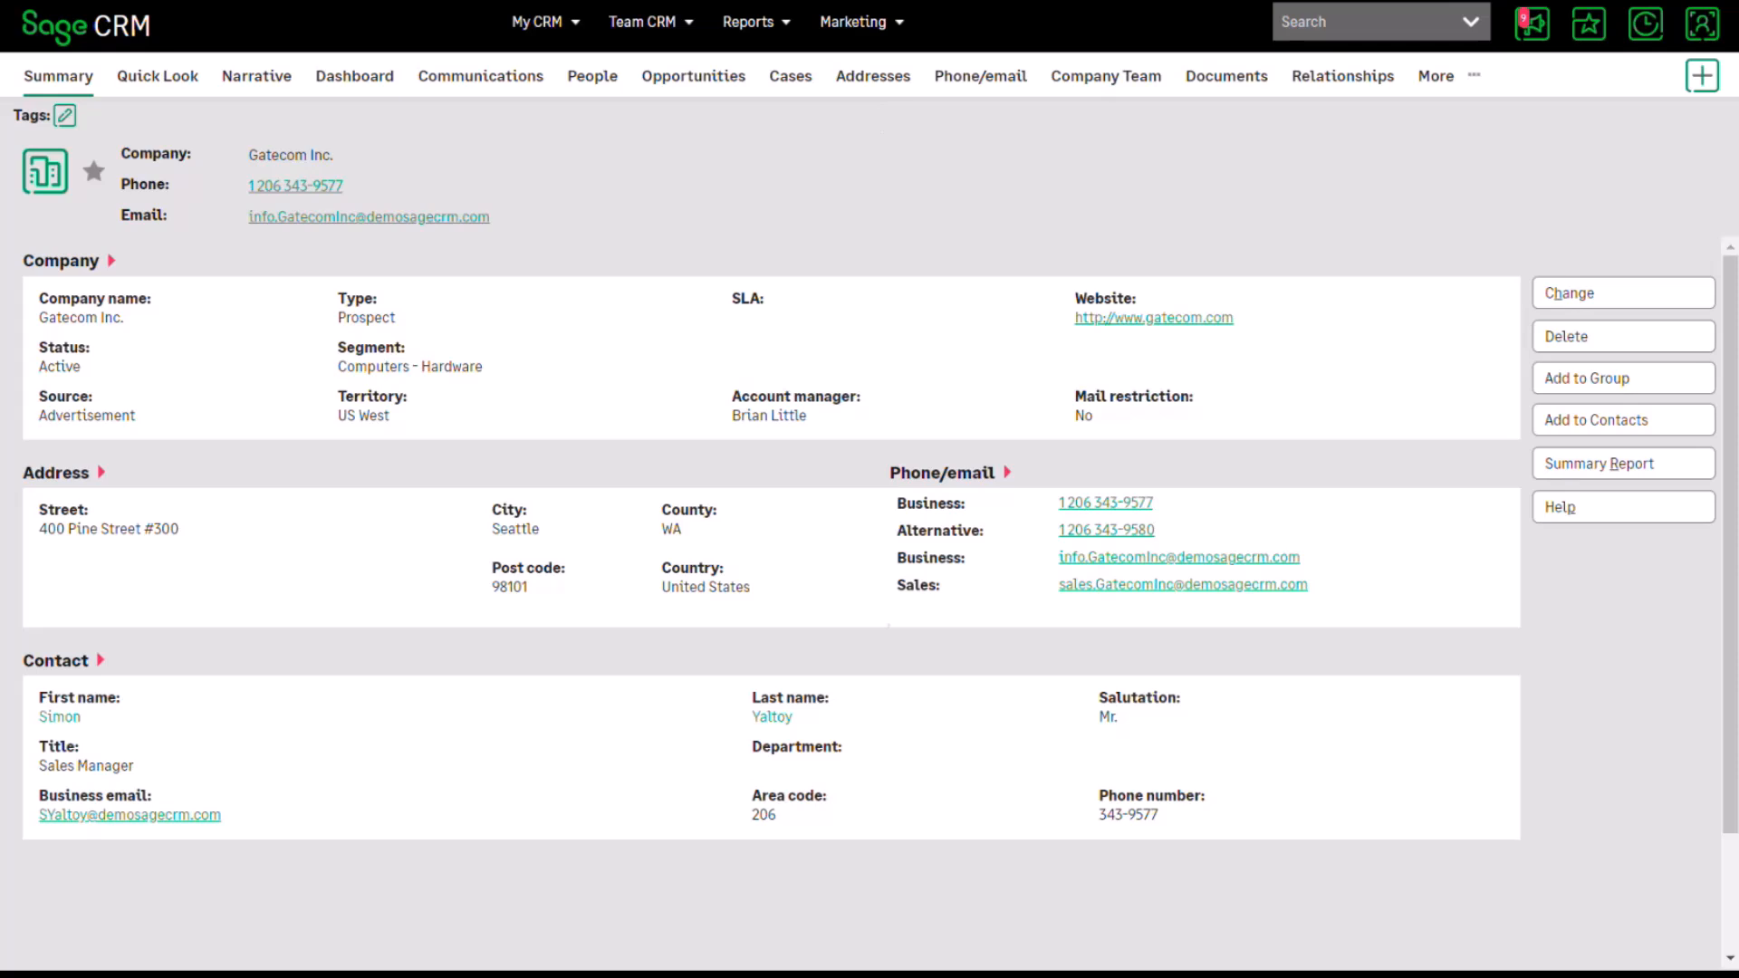
pyautogui.click(1702, 76)
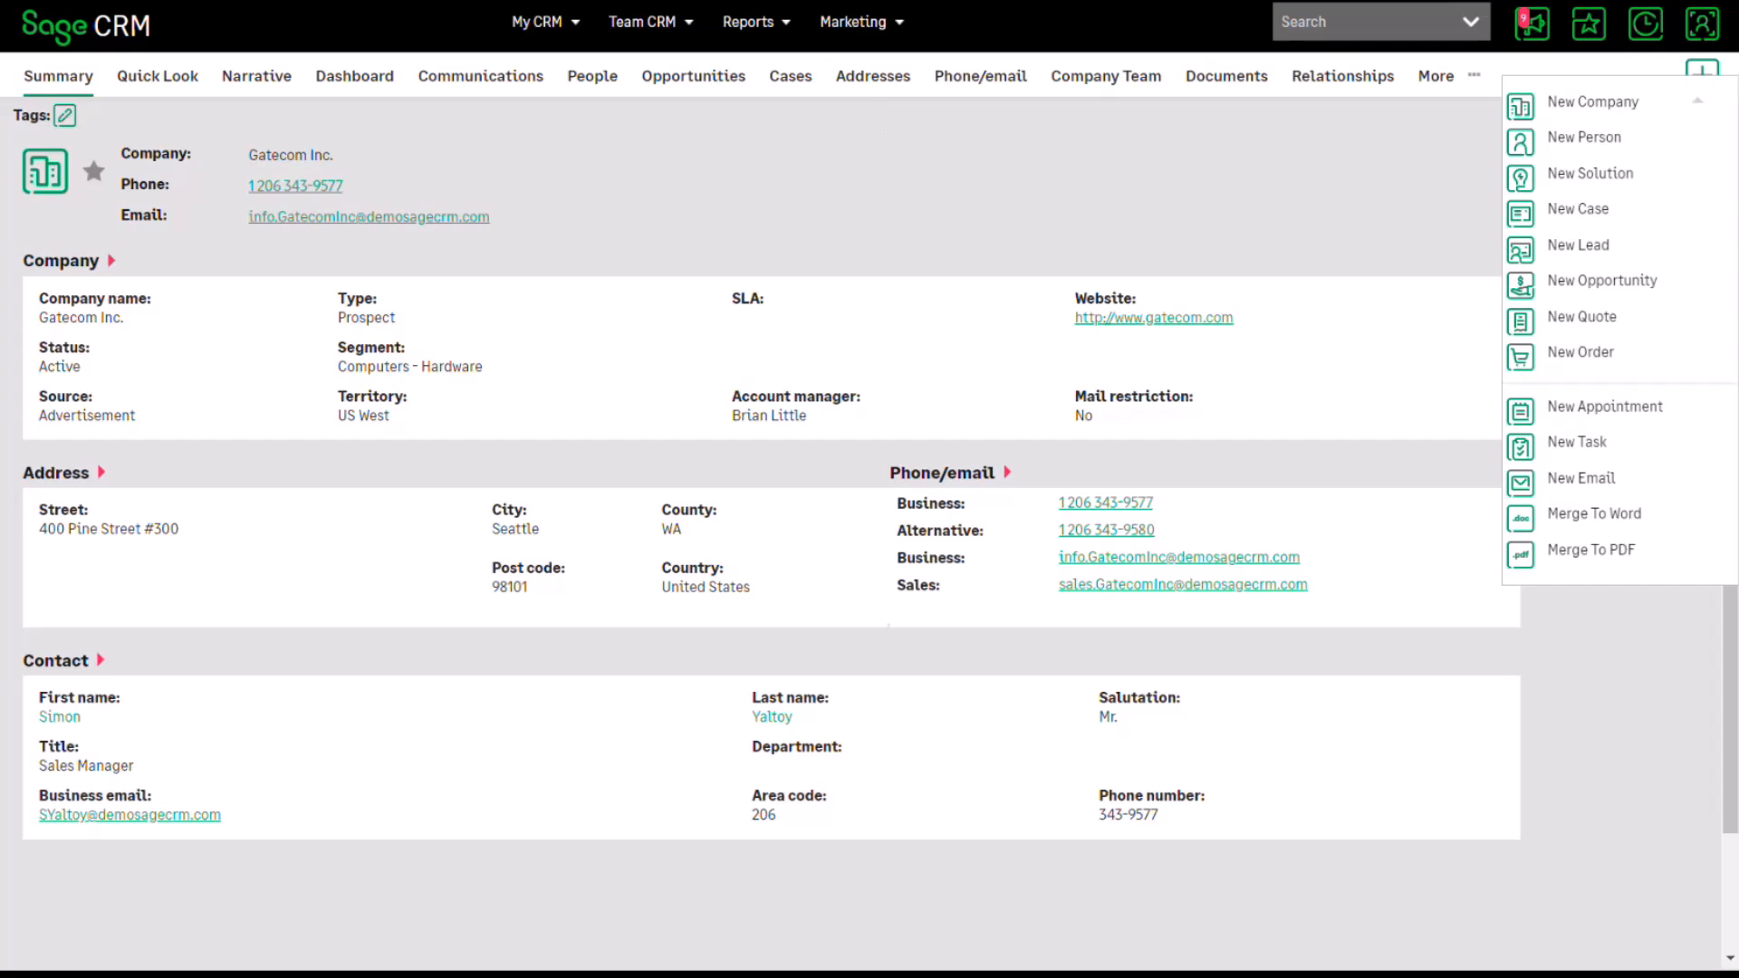
pyautogui.click(1594, 513)
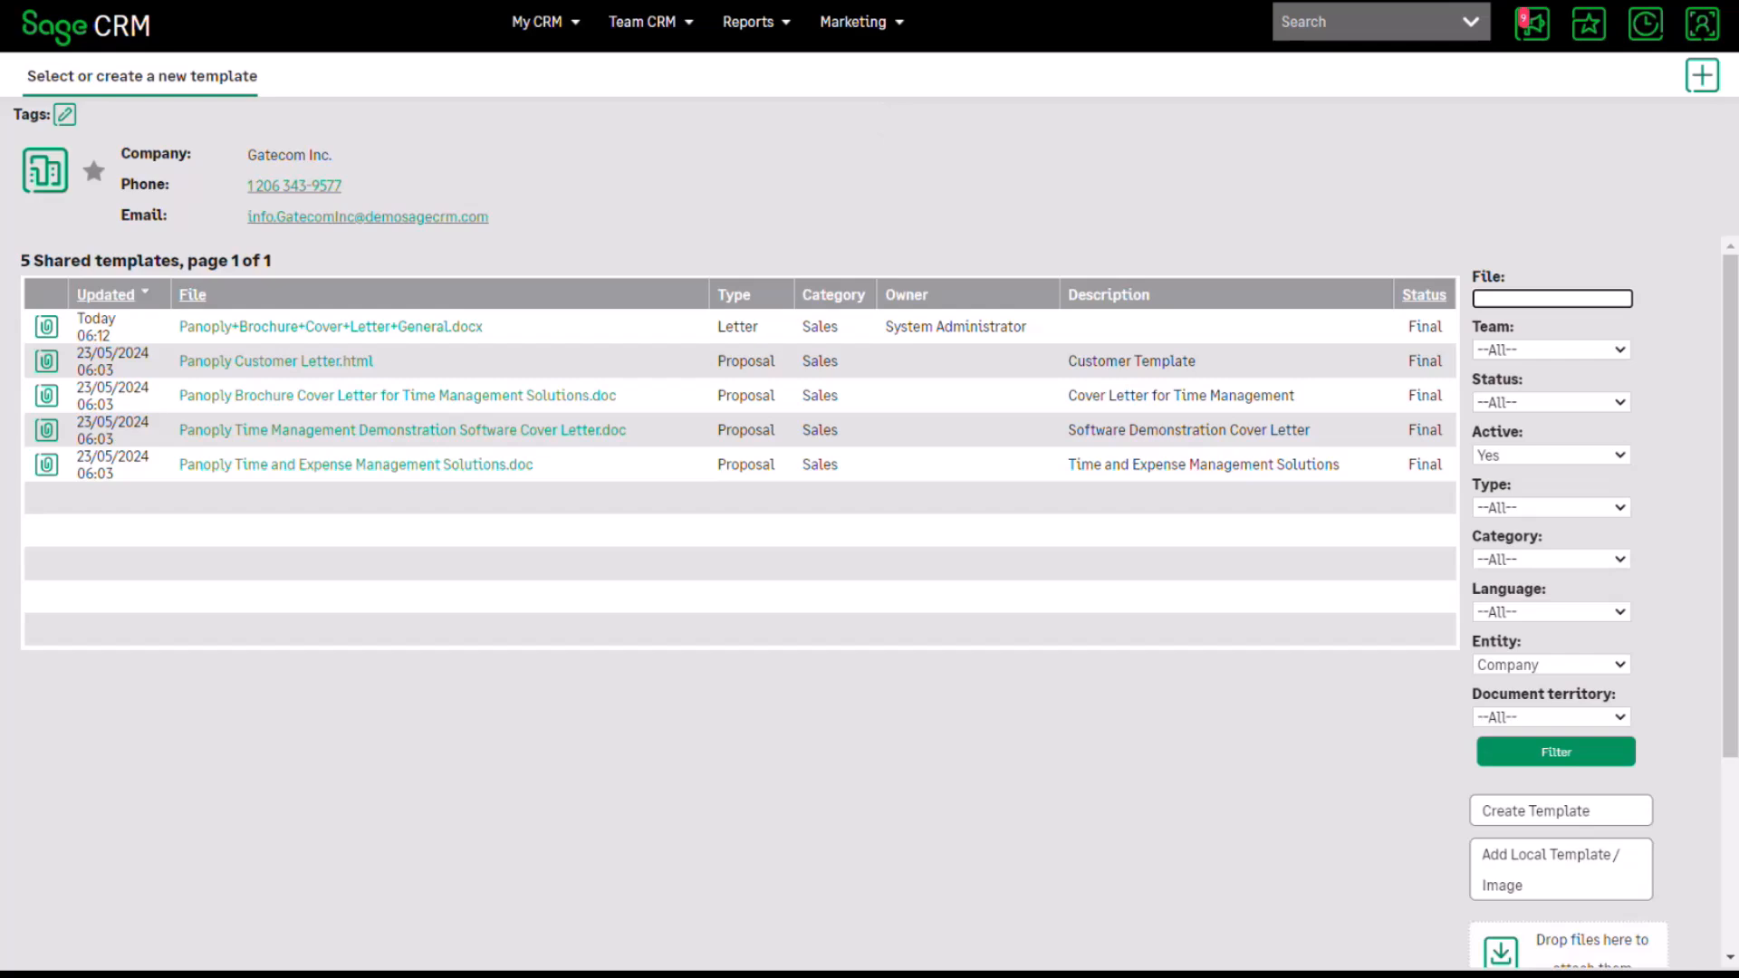
# Merge Panoply+Brochure+Cover+Letter+General.docx for Gatecom Inc. and view the company's documents.
pyautogui.click(331, 327)
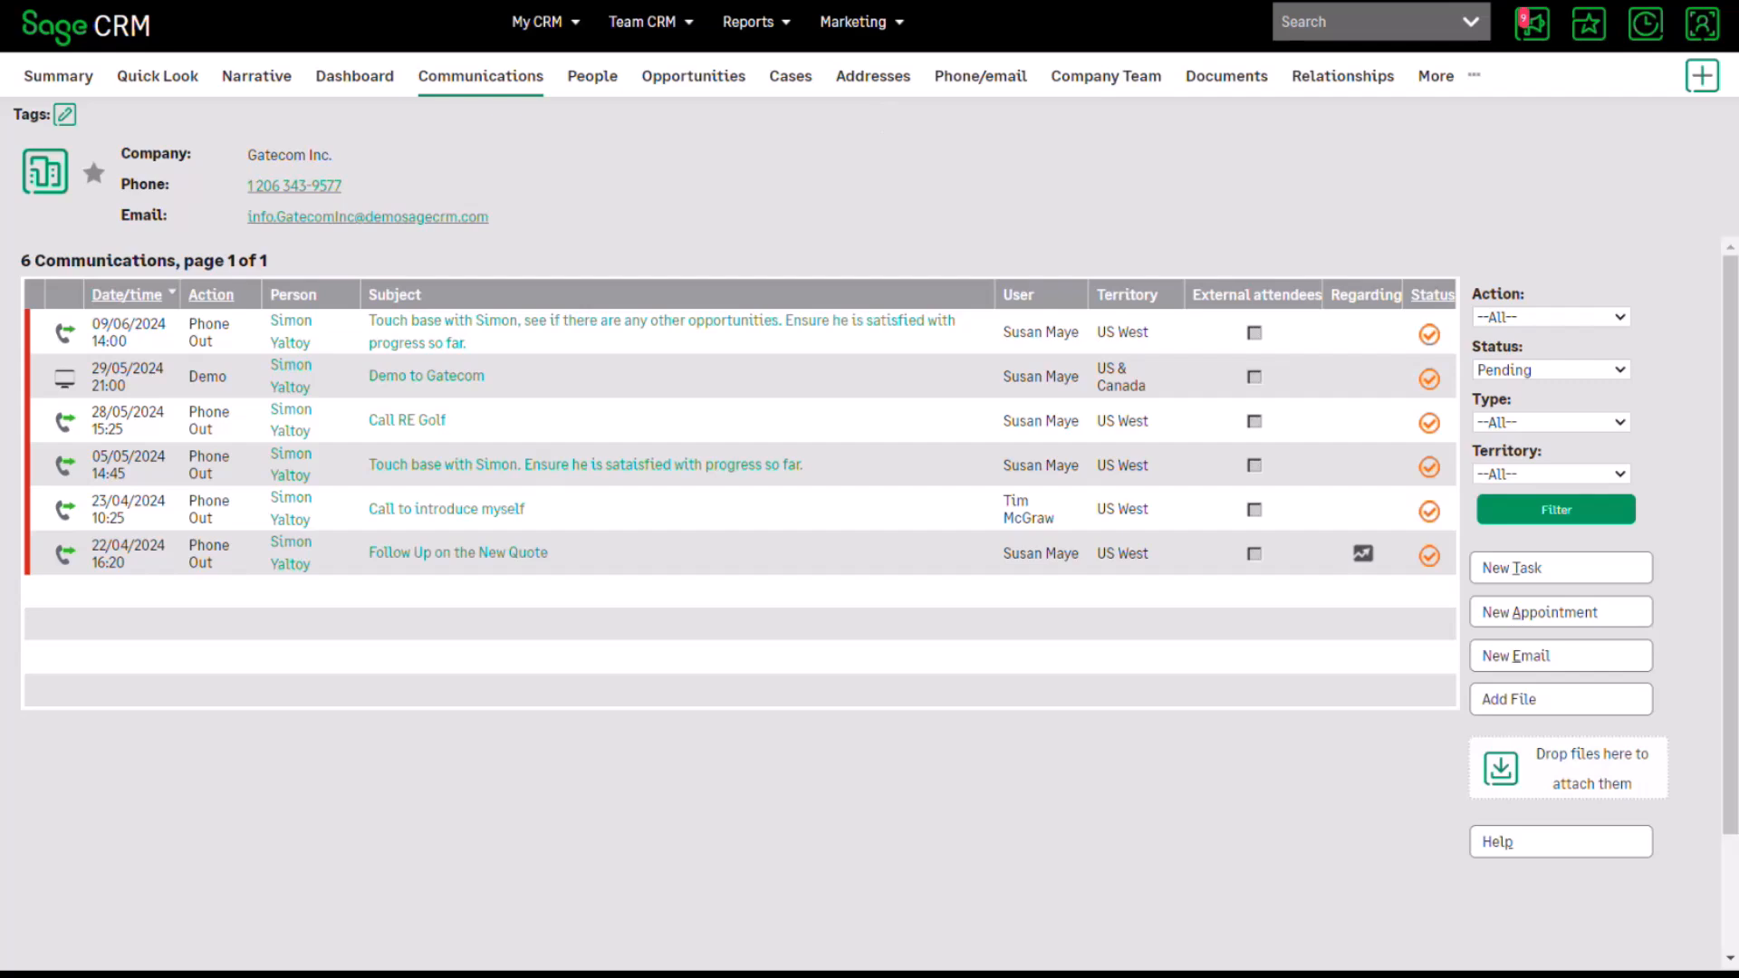
pyautogui.click(1226, 76)
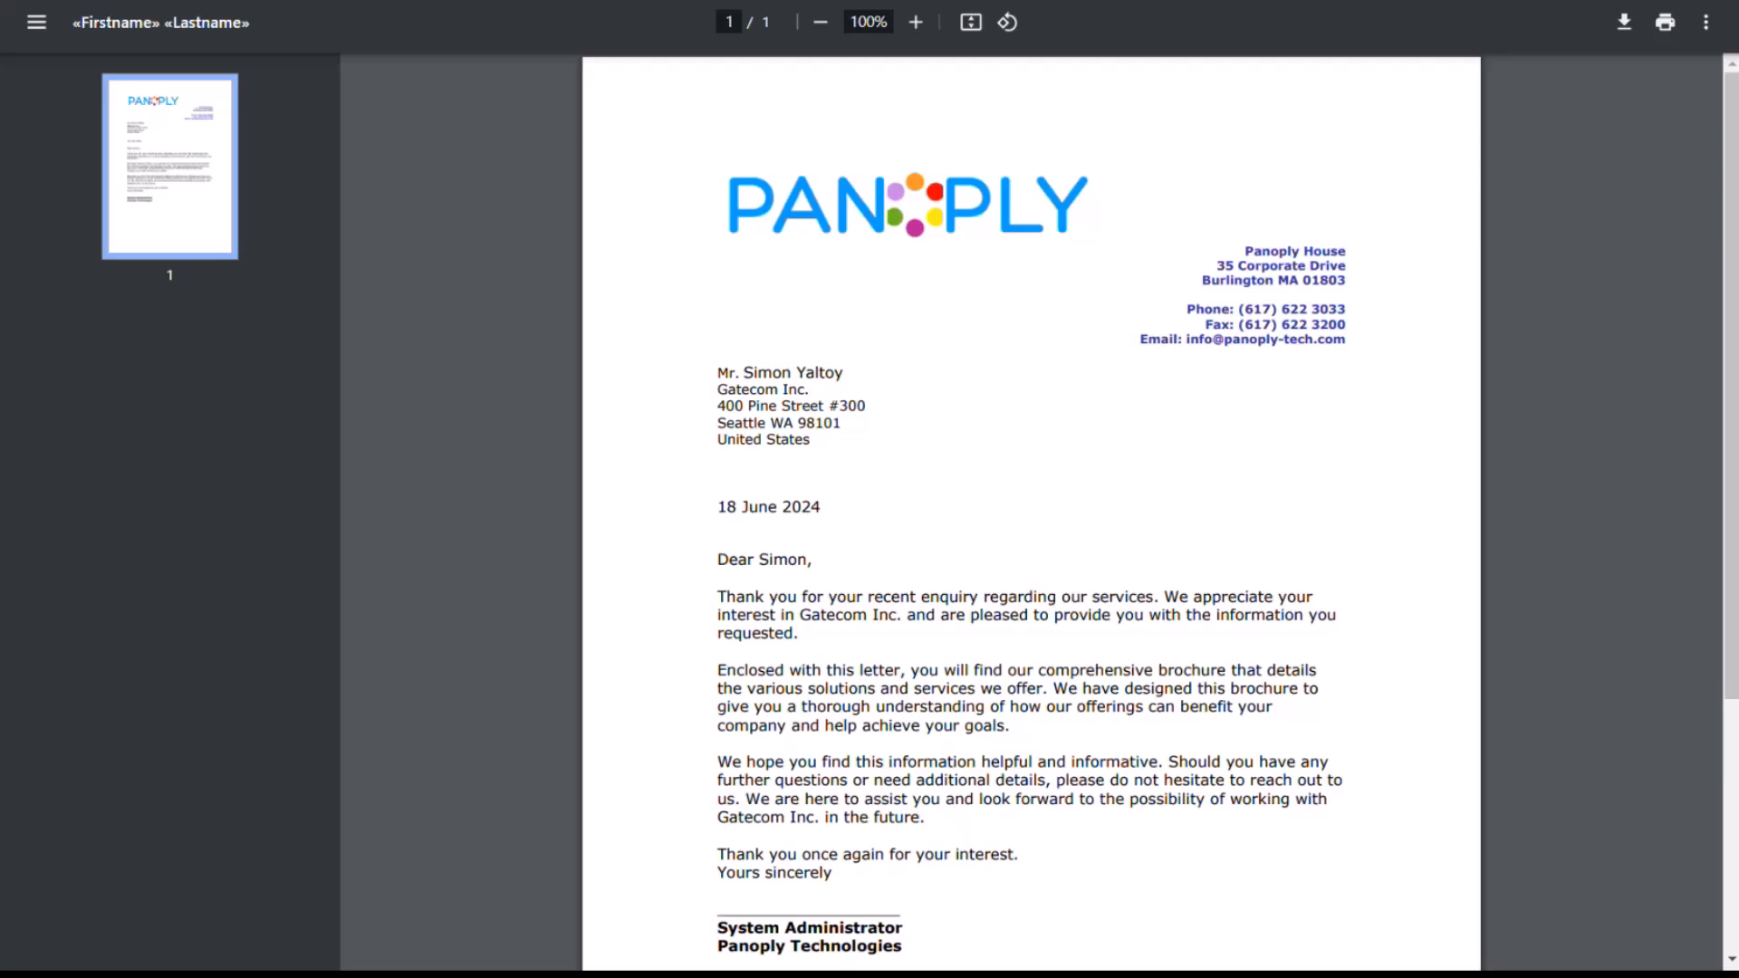
# Close the merged Gatecom Inc. letter preview.
pyautogui.hotkey('ctrl', 'w')
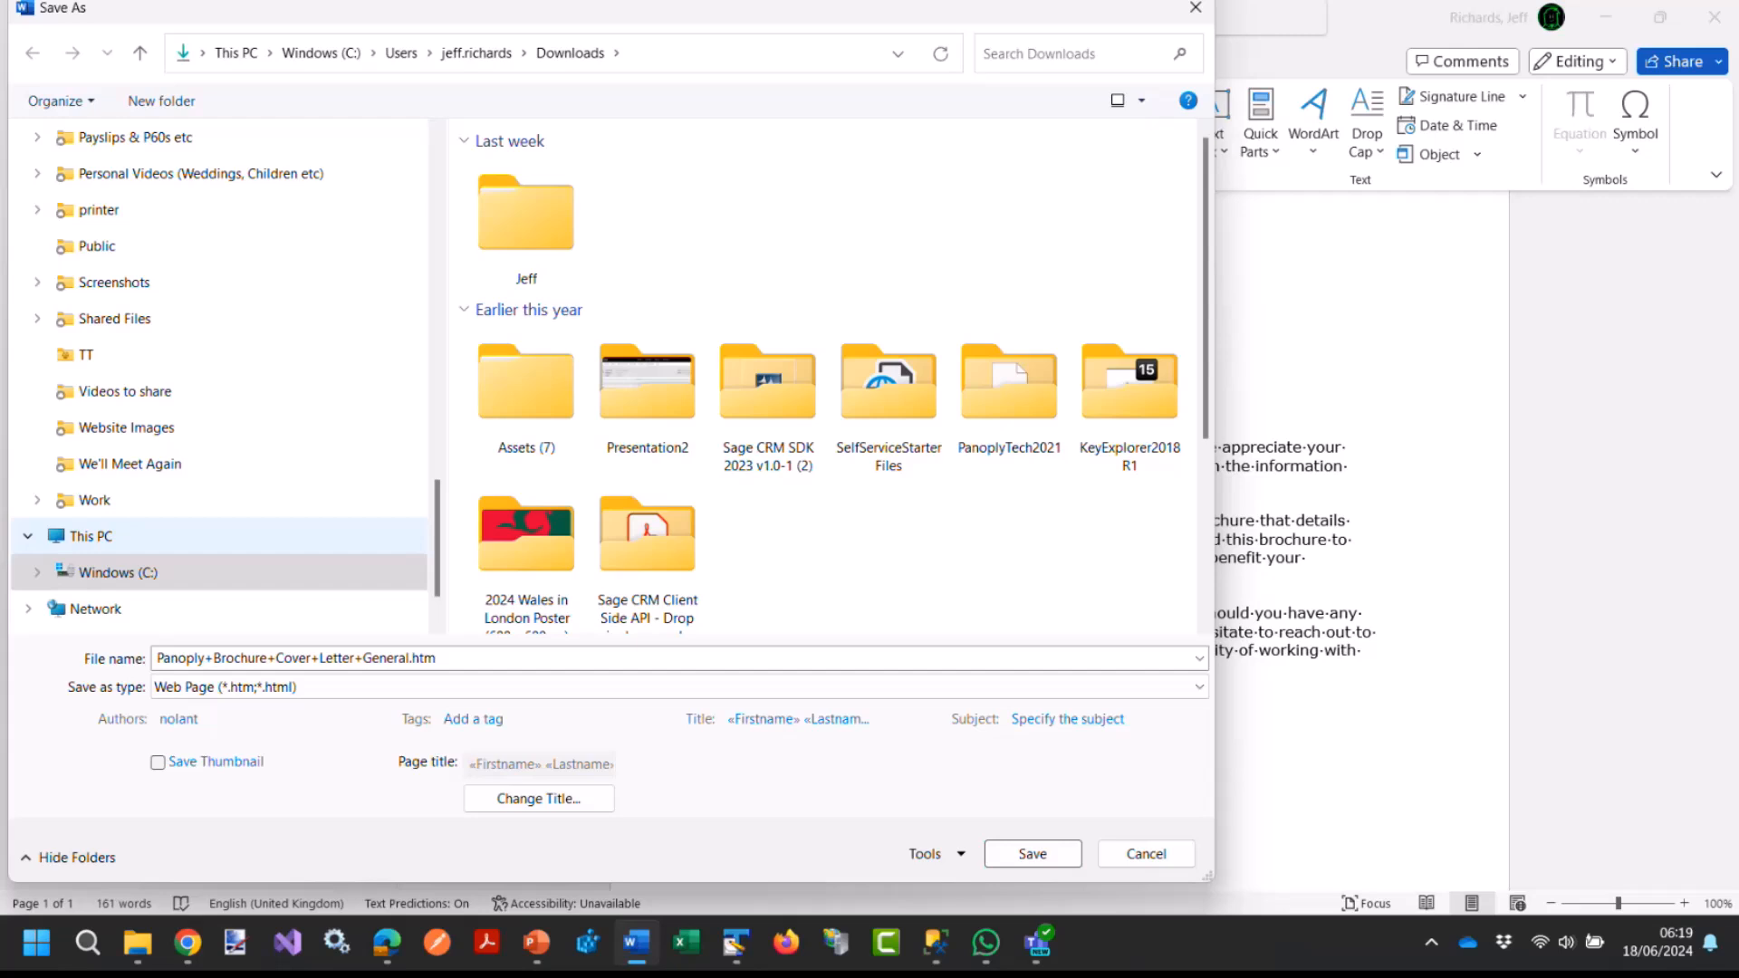
# Save the template to Downloads as the web page Panoply+Brochure+Cover+Letter+General.htm.
pyautogui.press('Return')
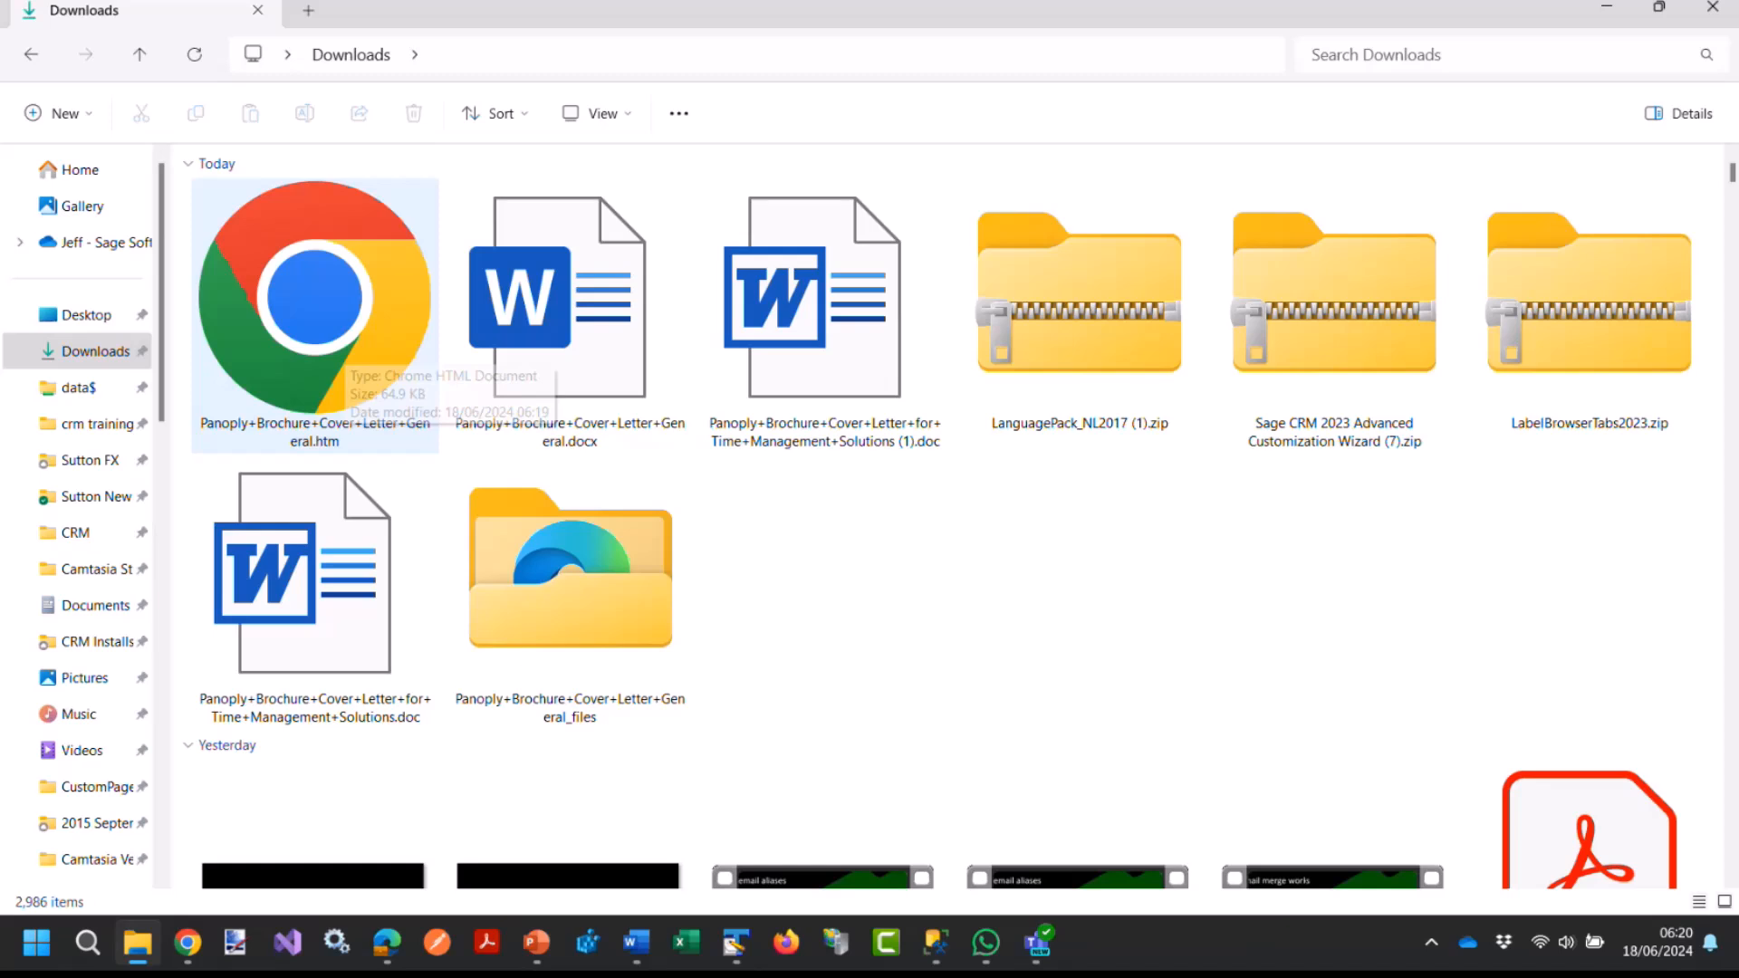
# Show the Open with app choices for Panoply+Brochure+Cover+Letter+General.htm in Downloads.
pyautogui.rightClick(373, 305)
pyautogui.moveTo(453, 413)
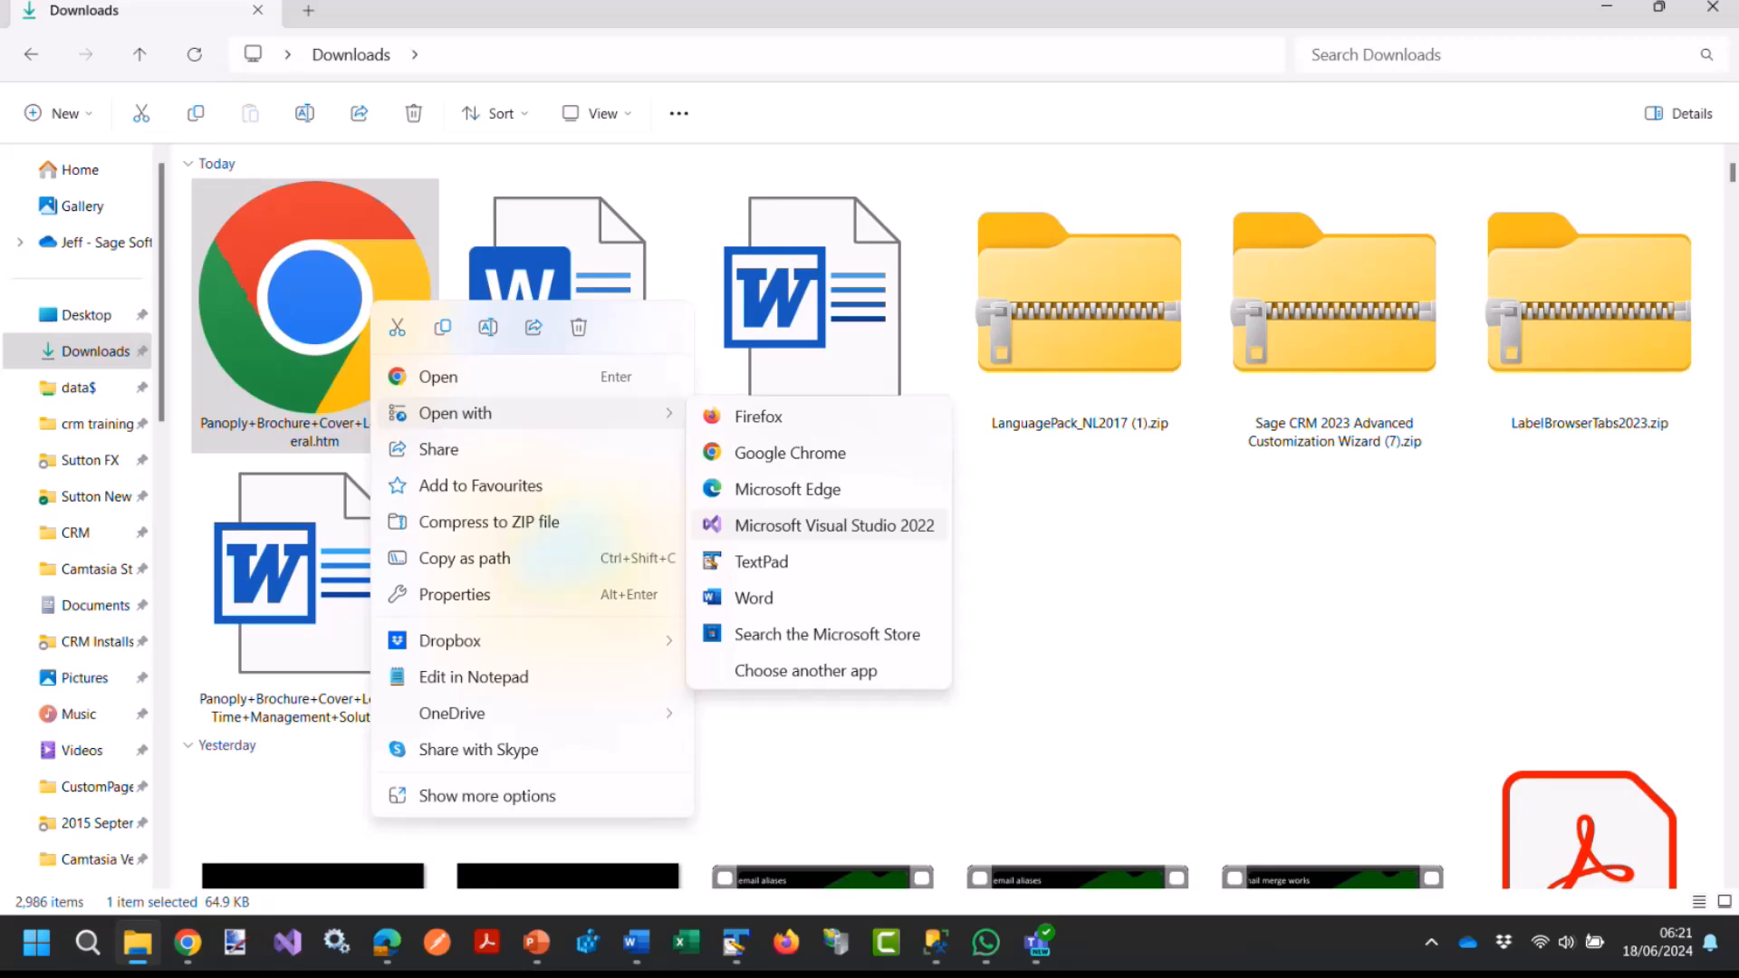
# Open the .htm template in Visual Studio 2022 to replace « with &laquo;.
pyautogui.click(833, 525)
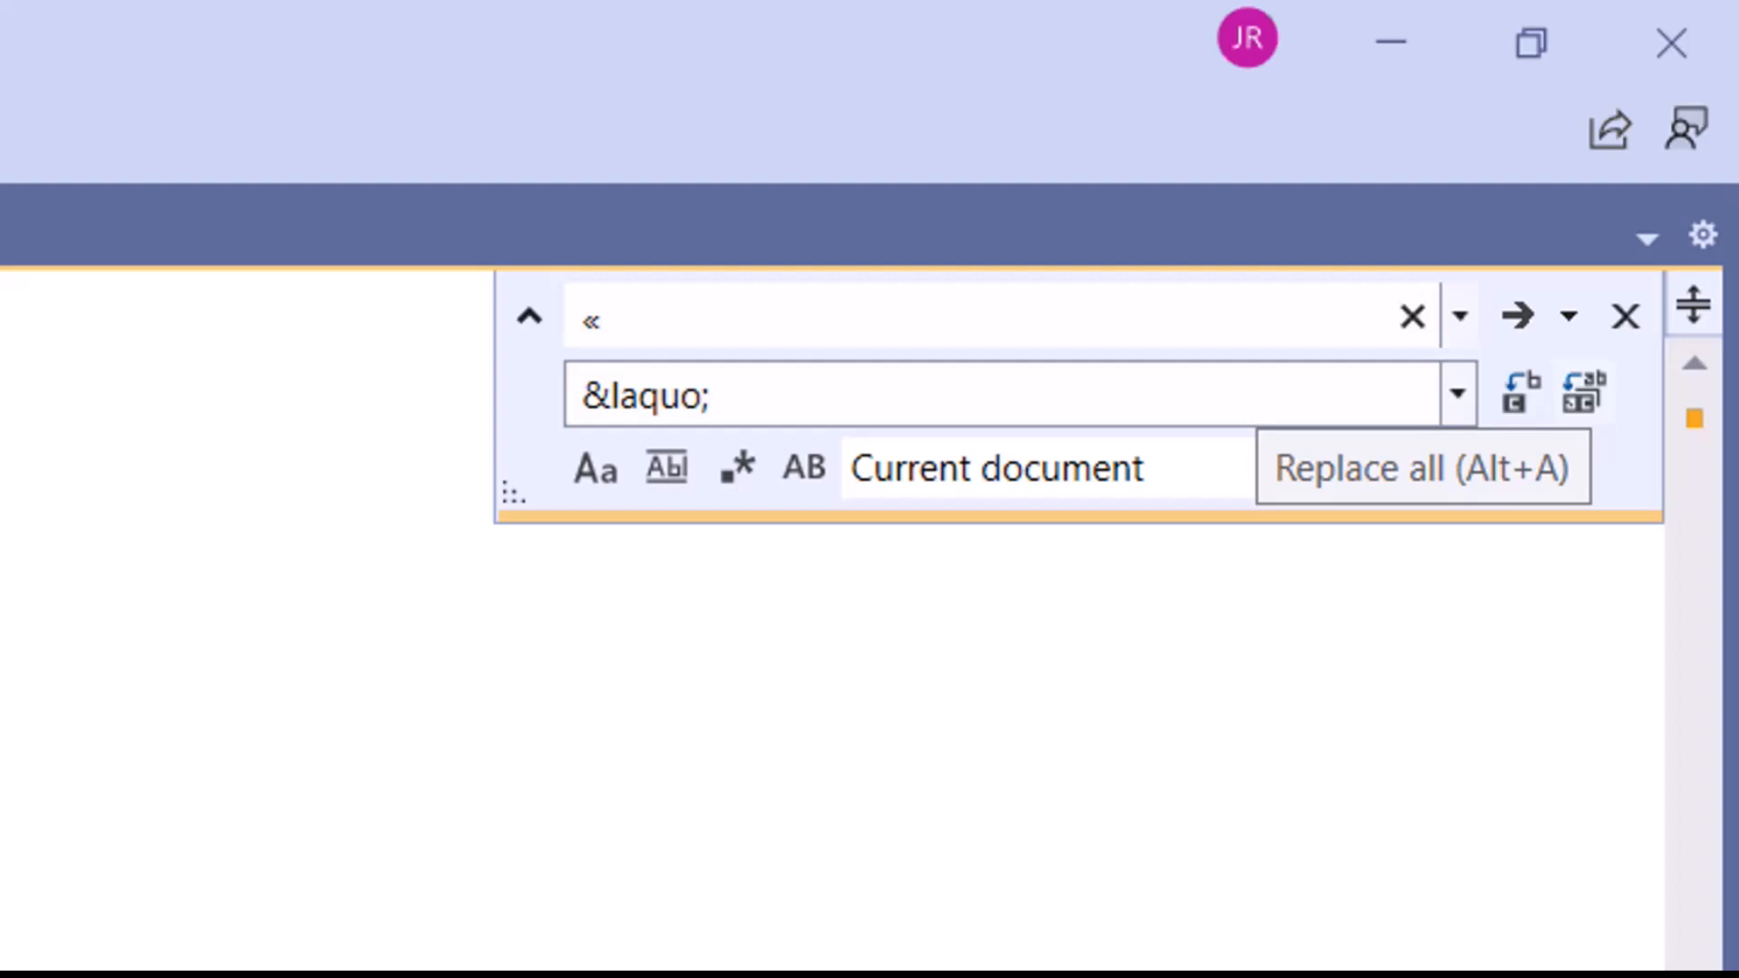
# Replace all 16 « chevrons in the template with &laquo; entities.
pyautogui.click(1584, 393)
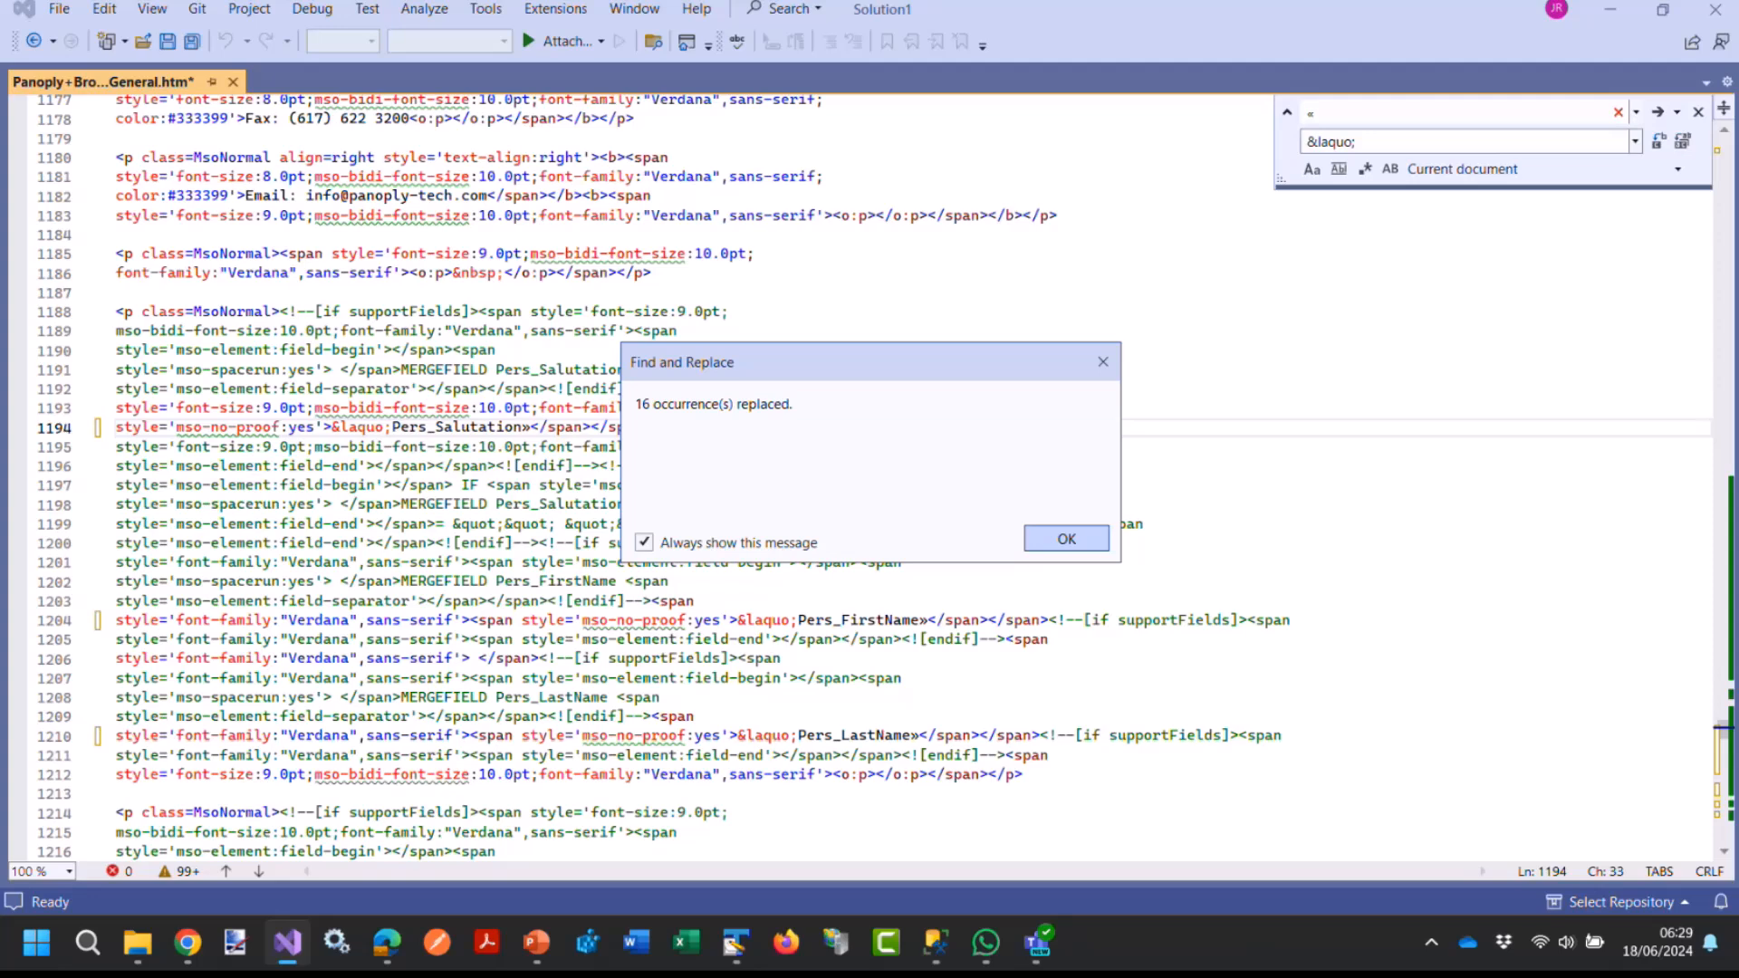
pyautogui.press('Return')
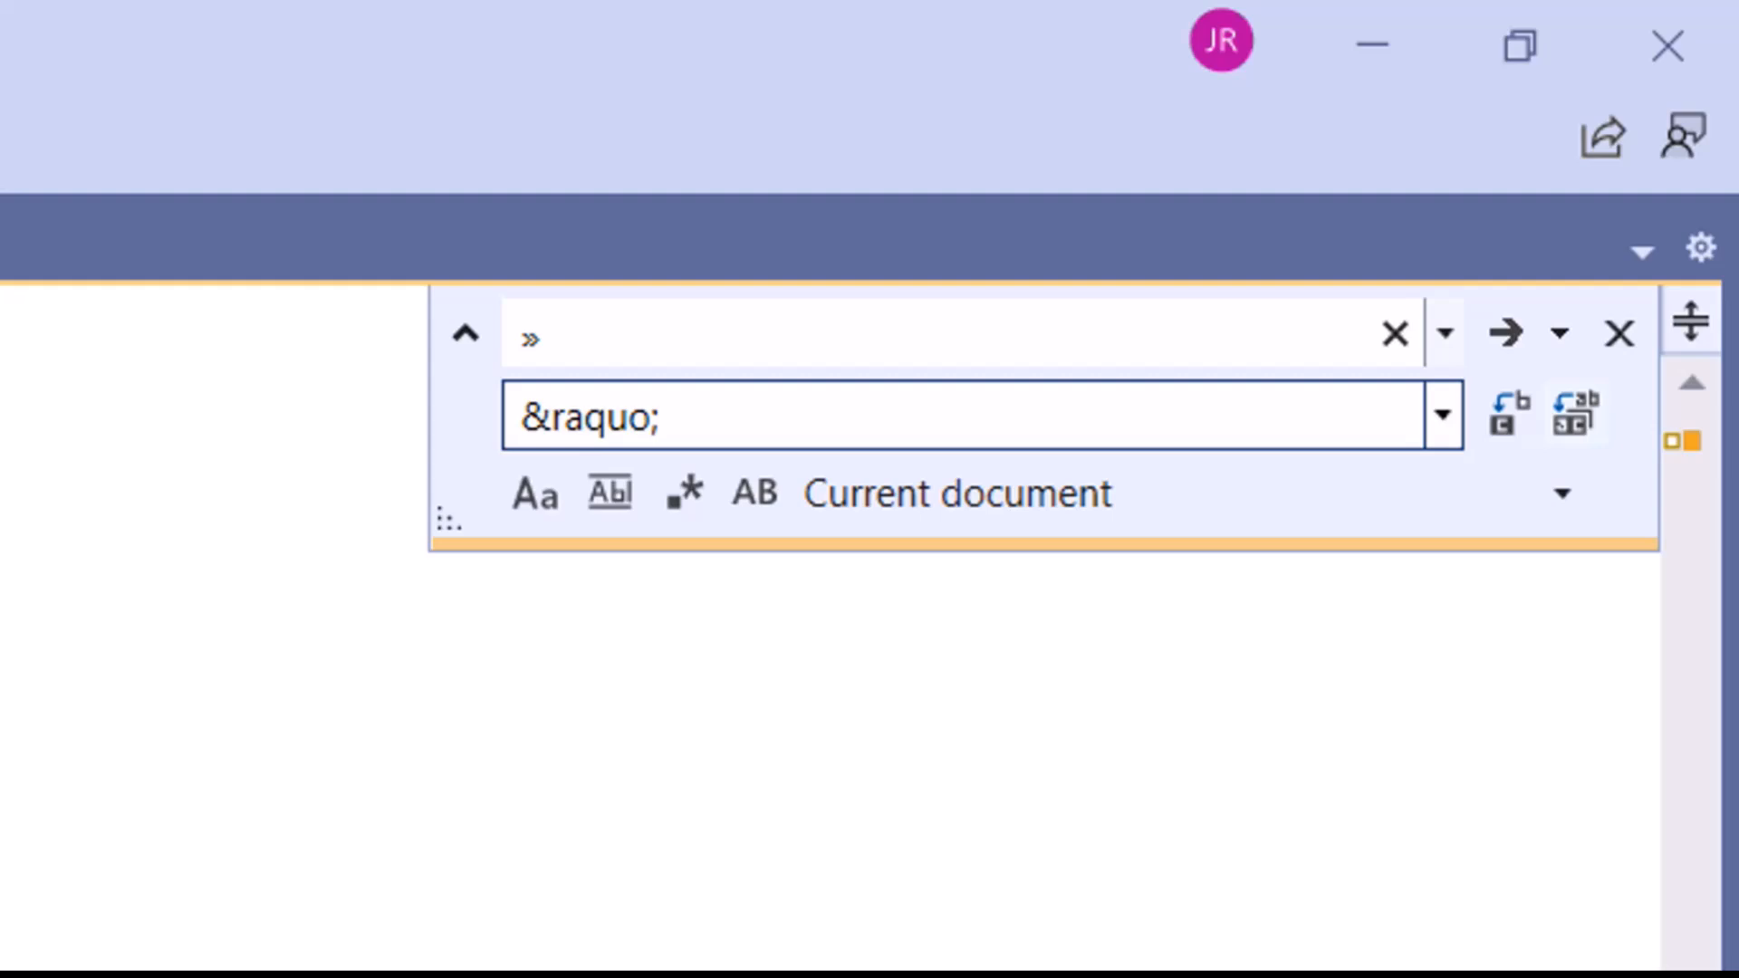
# Replace all 16 » chevrons with &raquo; entities and save the .htm template.
pyautogui.click(1576, 414)
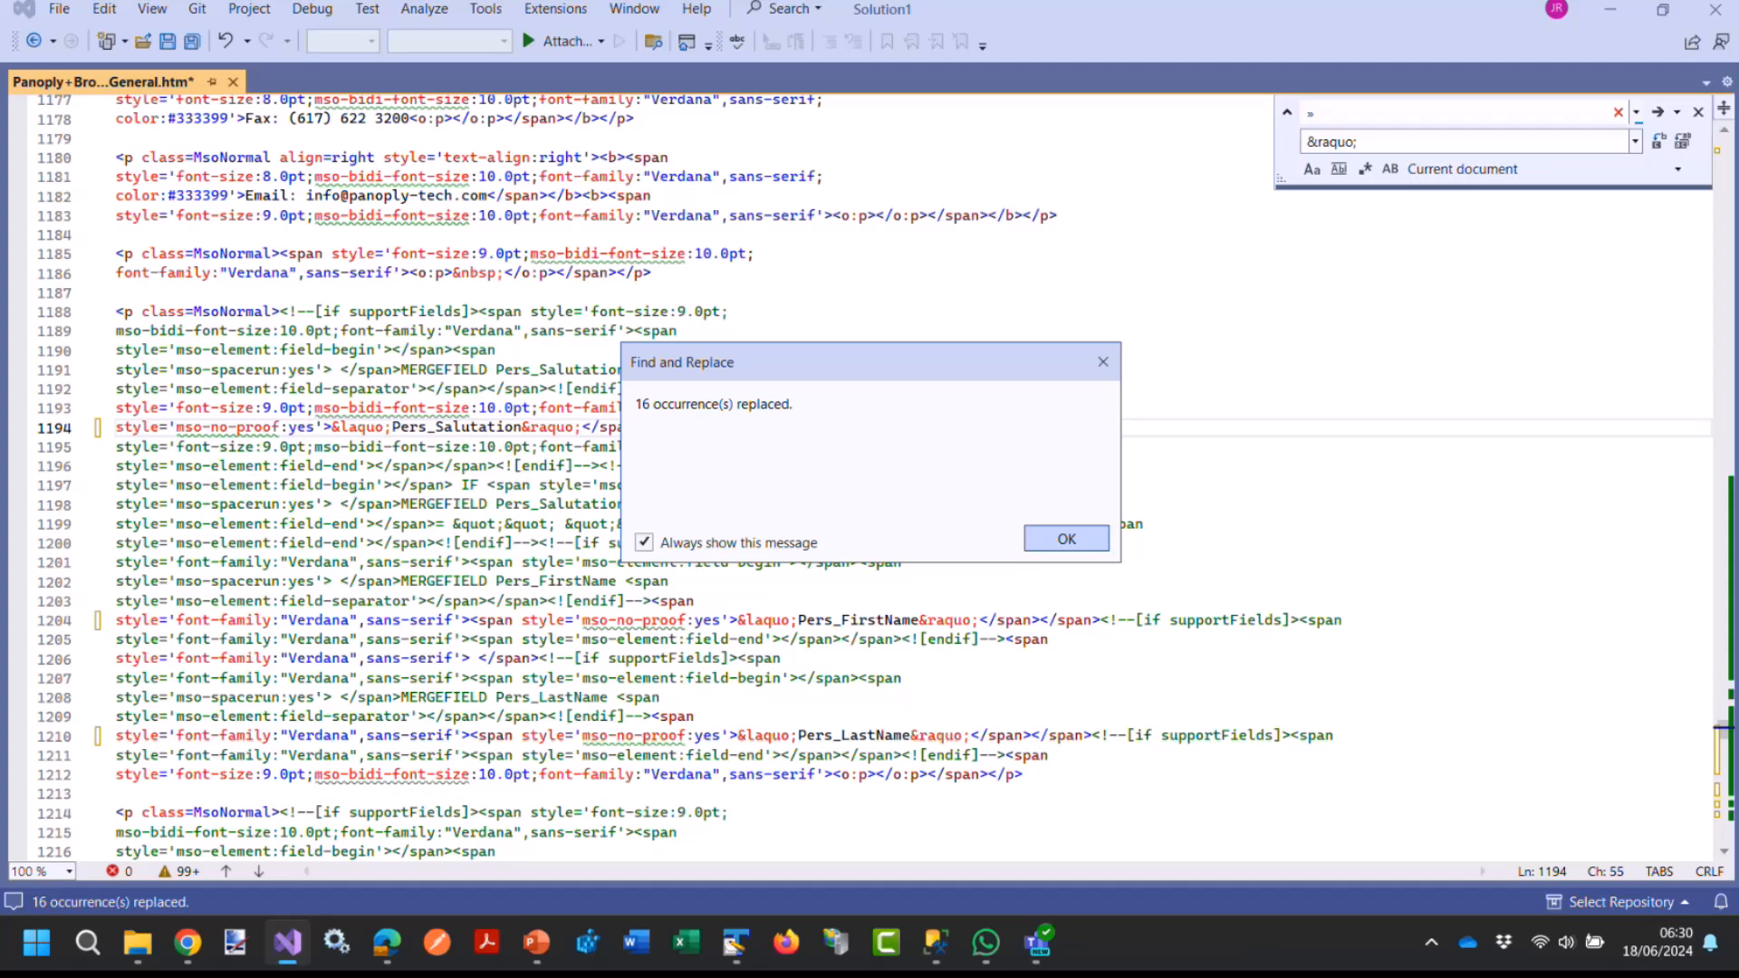
pyautogui.press('Return')
pyautogui.hotkey('ctrl', 's')
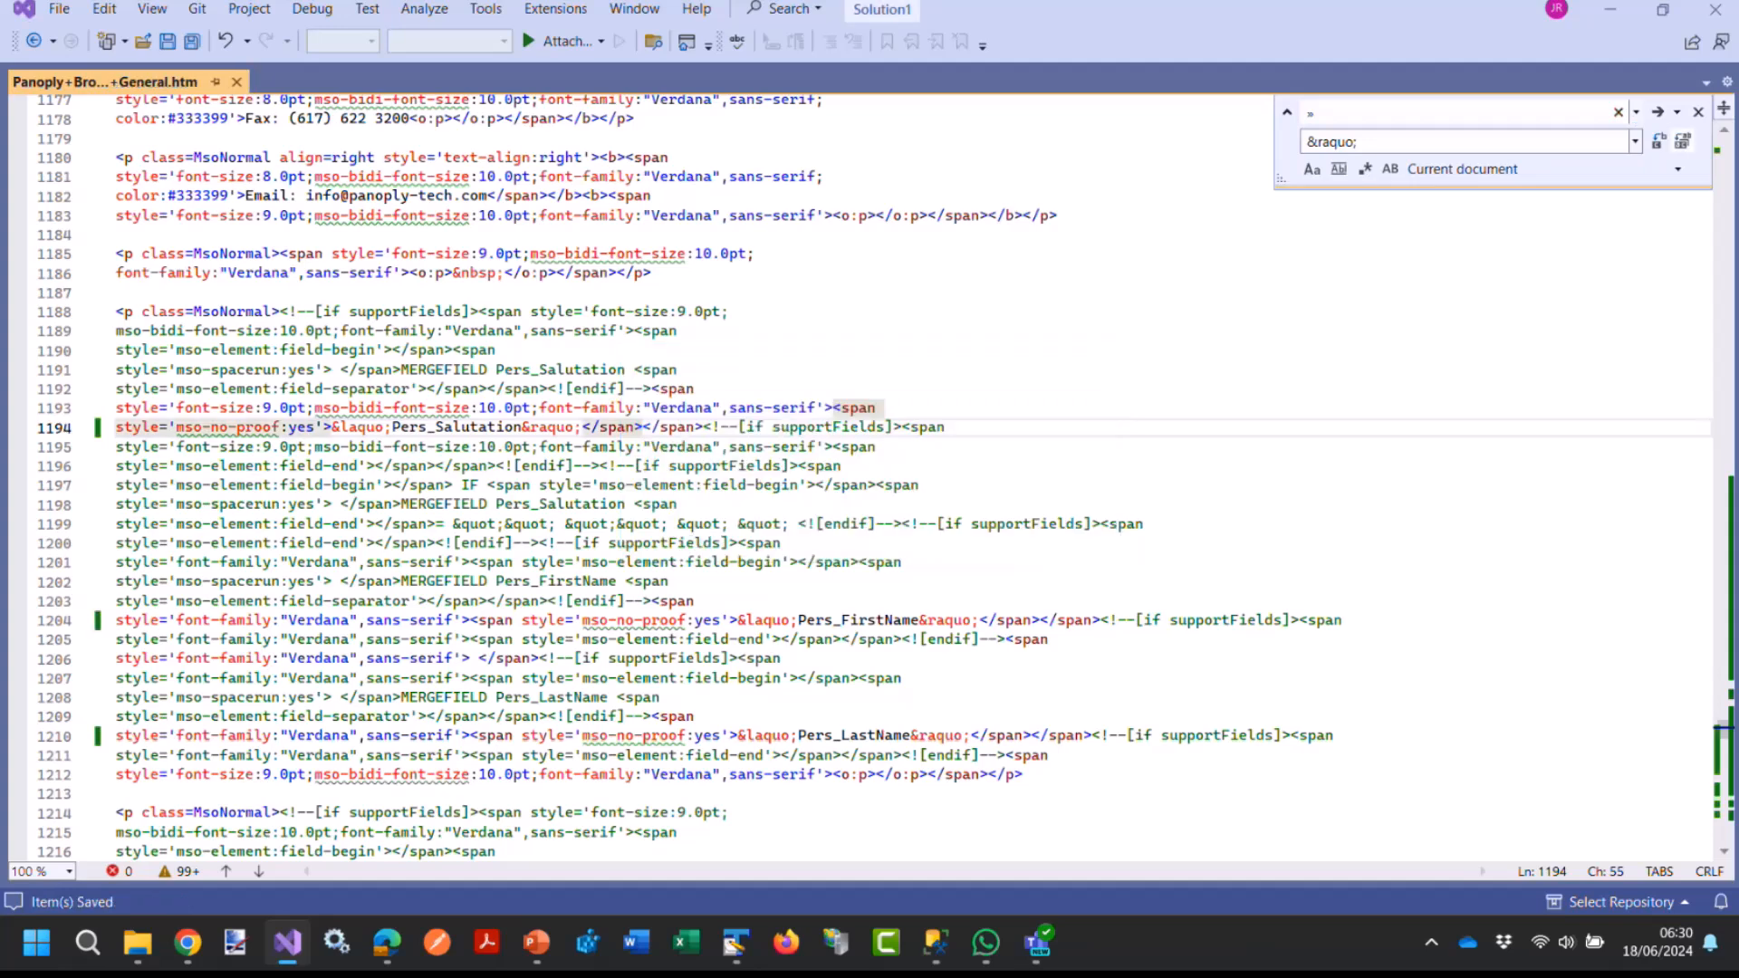